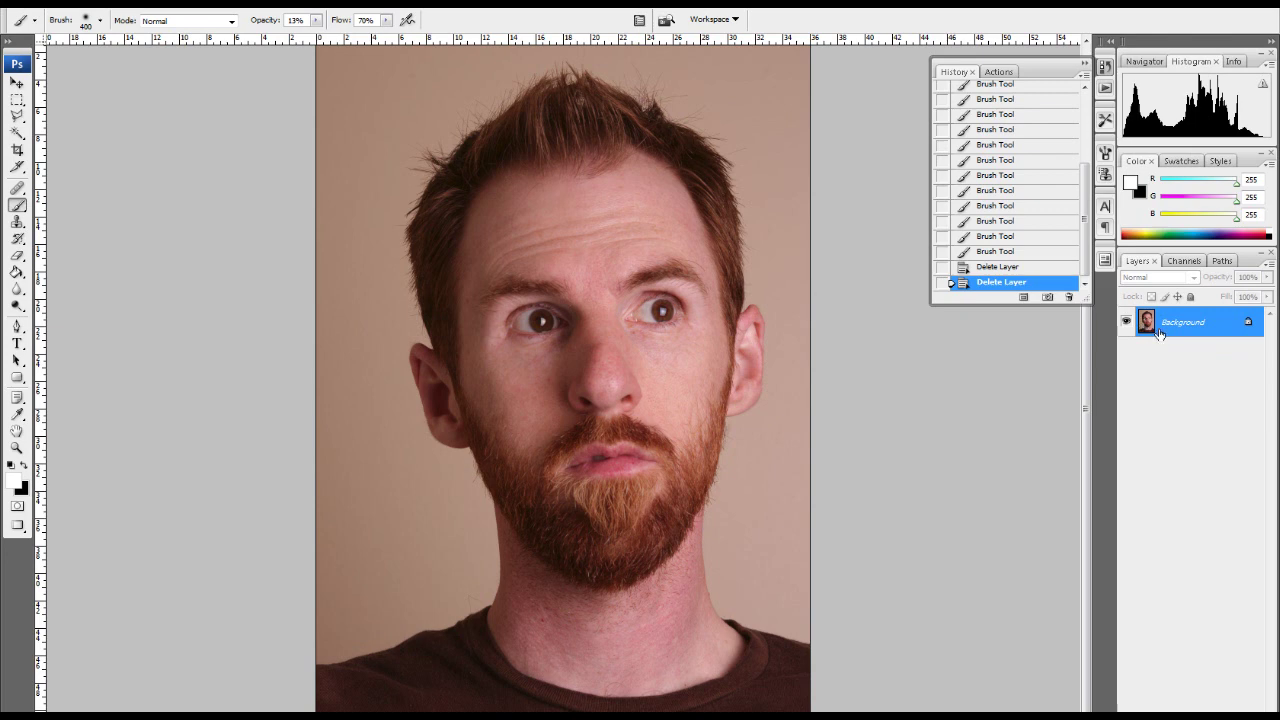
Duplicate the portrait onto Layer 1, add a white layer mask, and blend it as Overlay
key(ctrl+j)
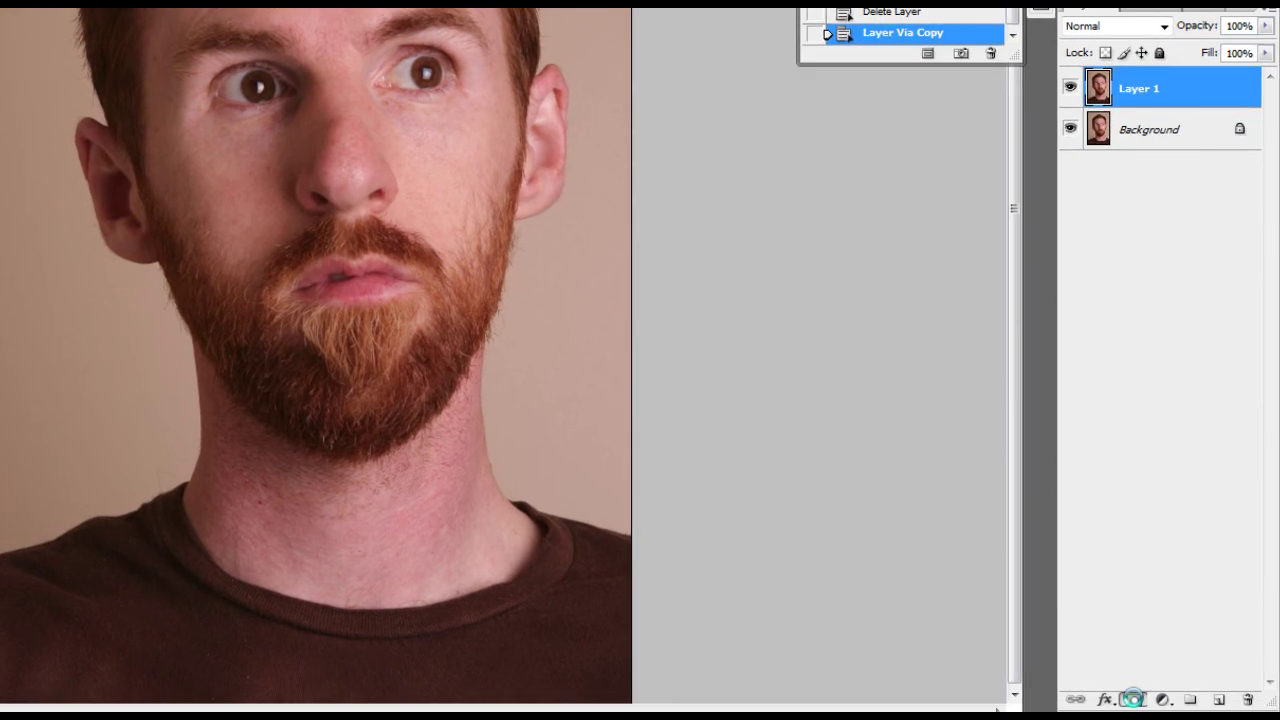
click(1132, 699)
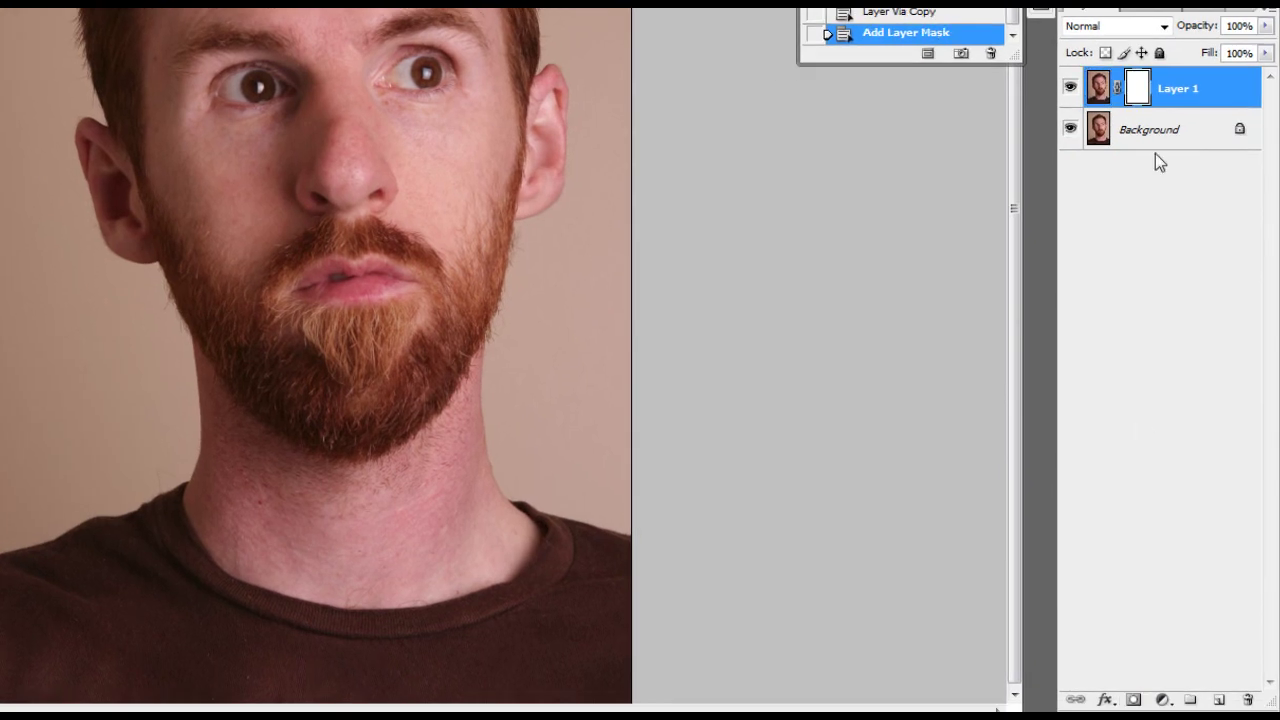
click(1166, 29)
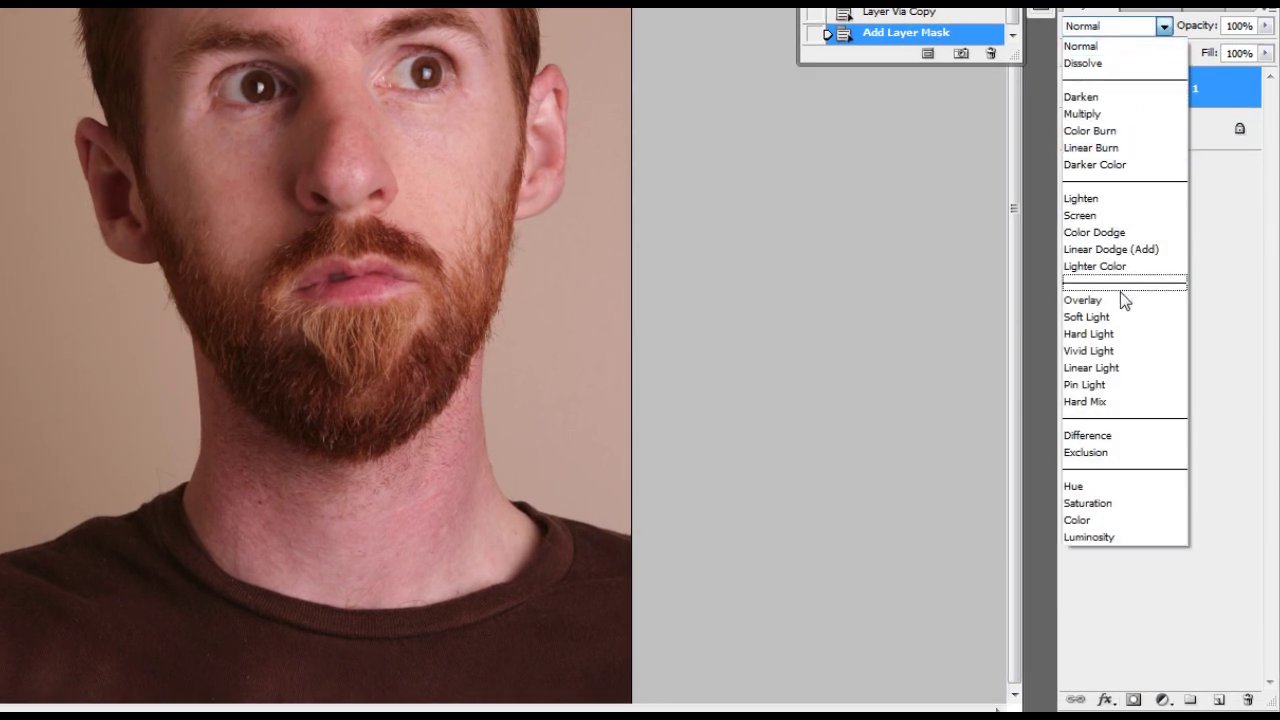
click(1119, 301)
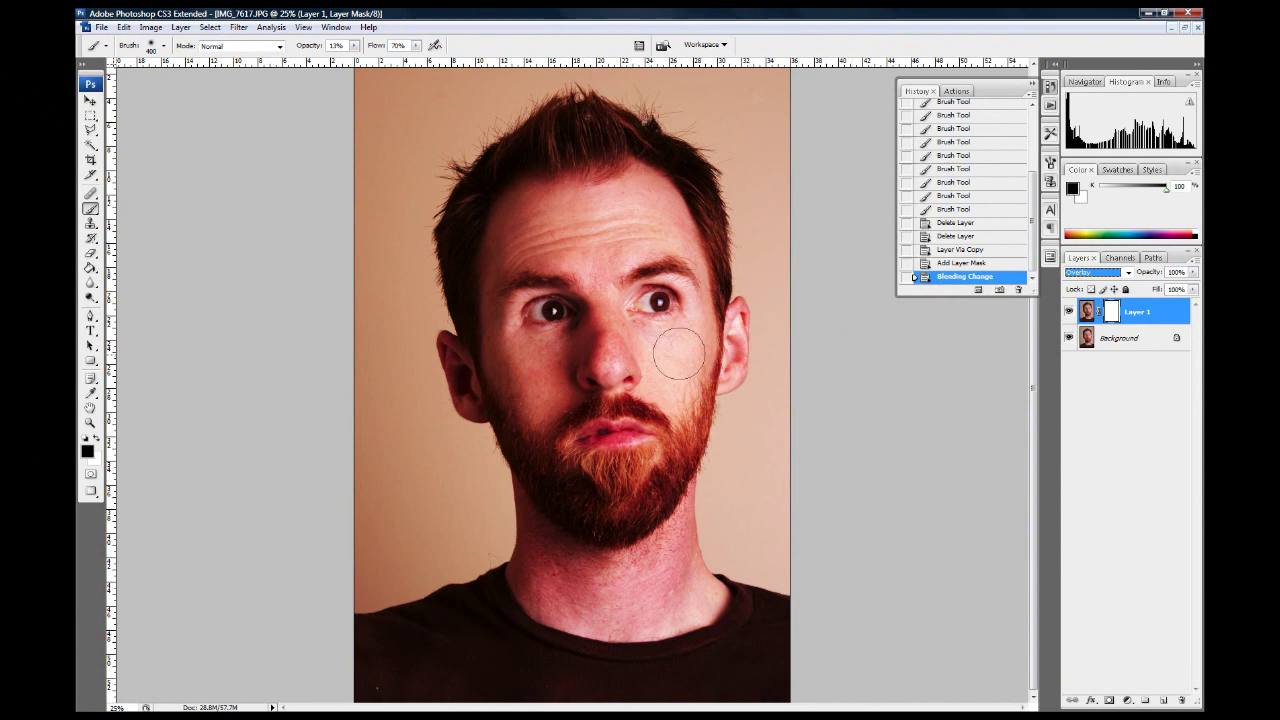
Try Soft Light and Hard Light blending for the copy, finally settling on Multiply
click(1128, 273)
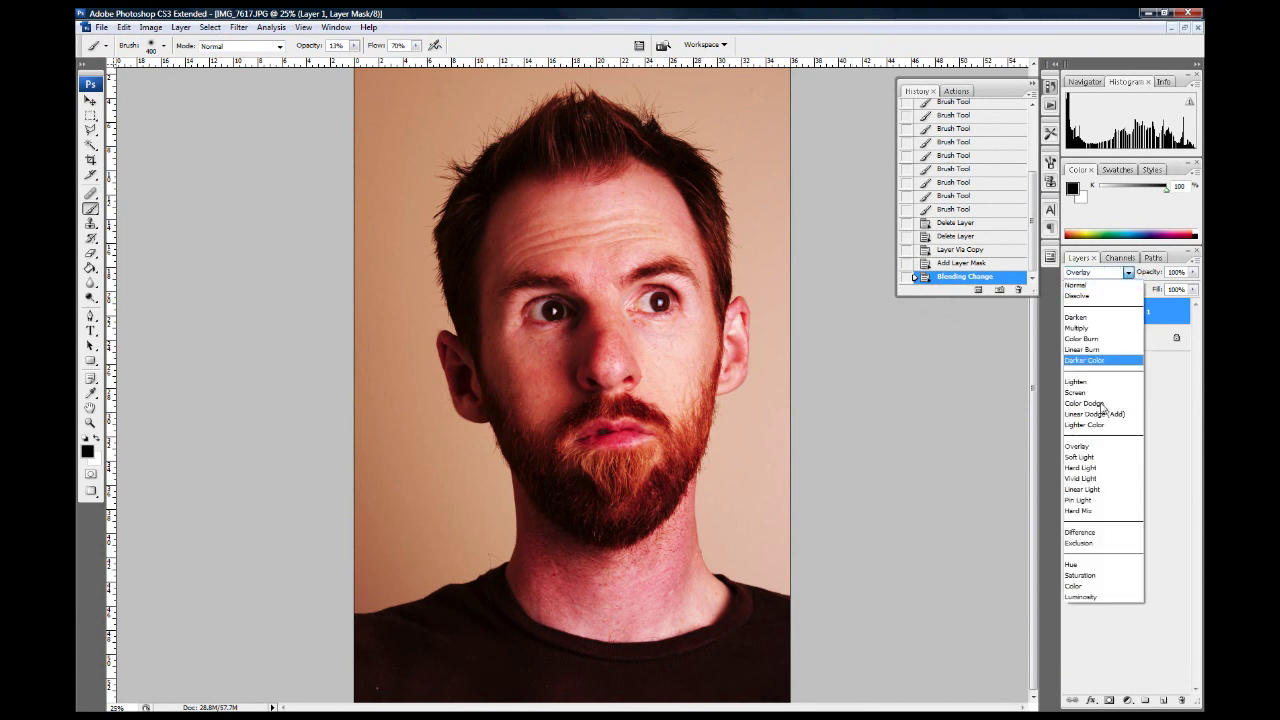
click(1087, 458)
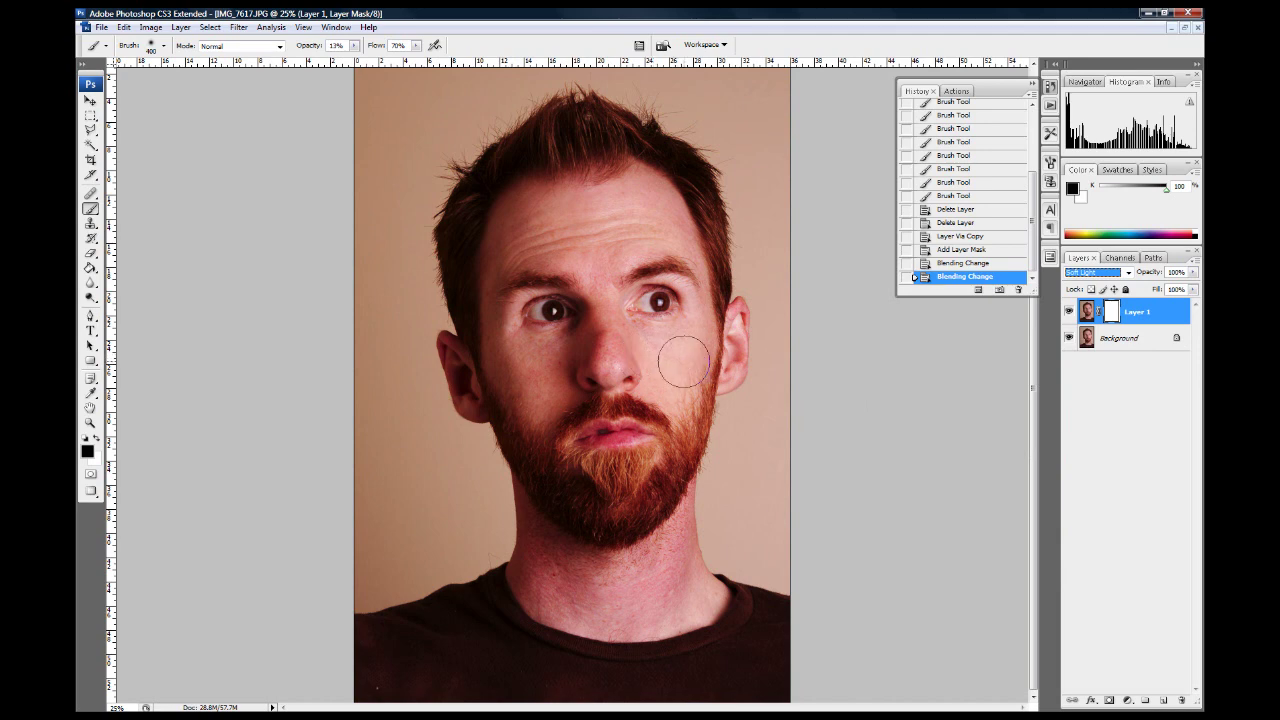
click(1128, 273)
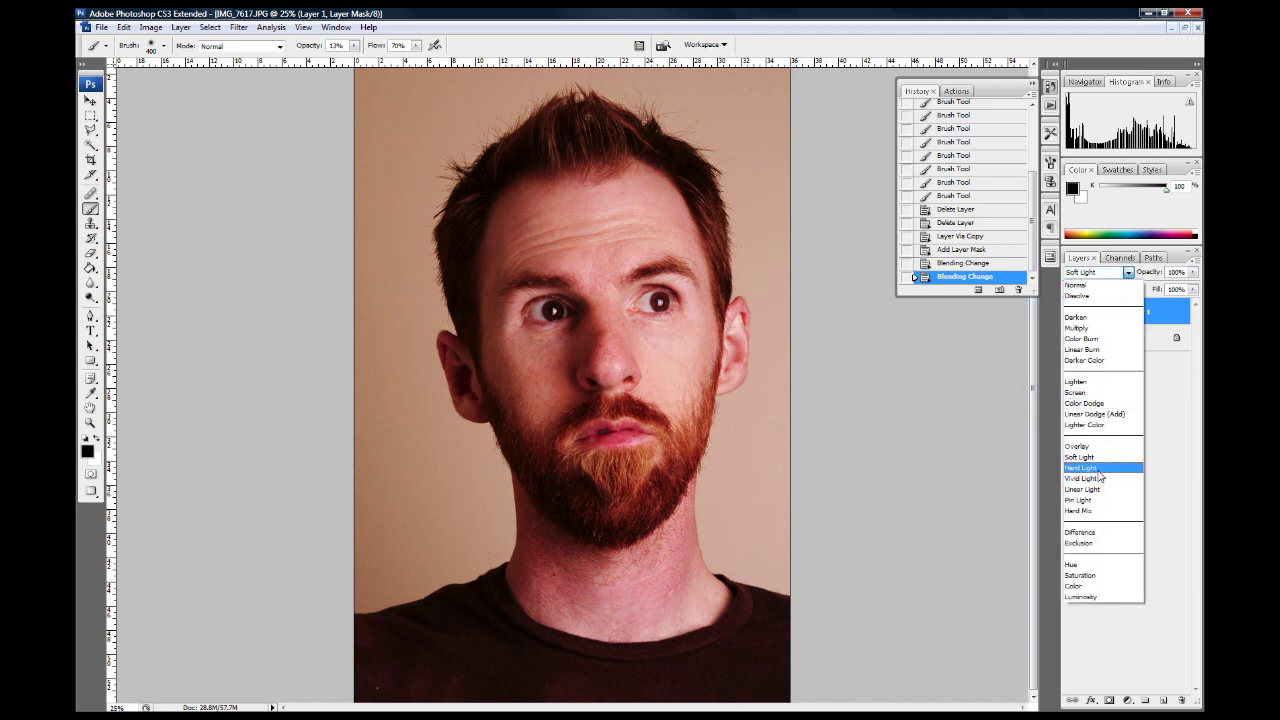
click(1099, 472)
click(1127, 274)
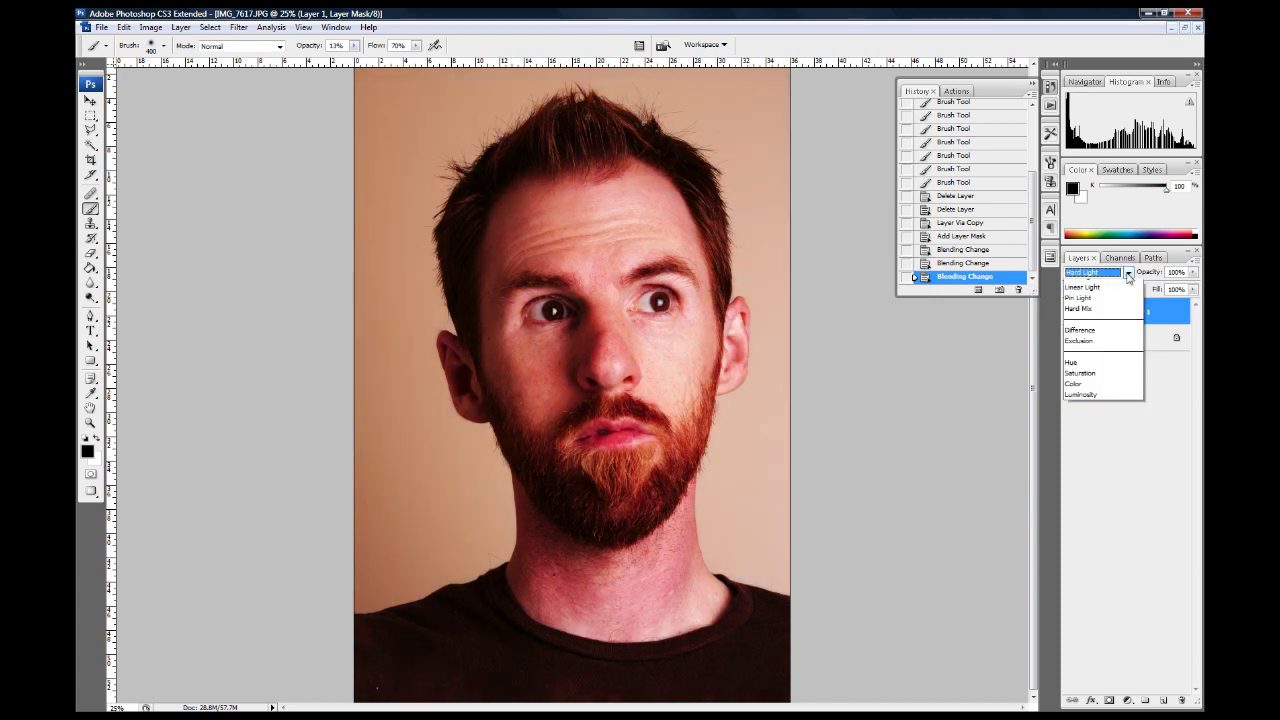
click(1105, 330)
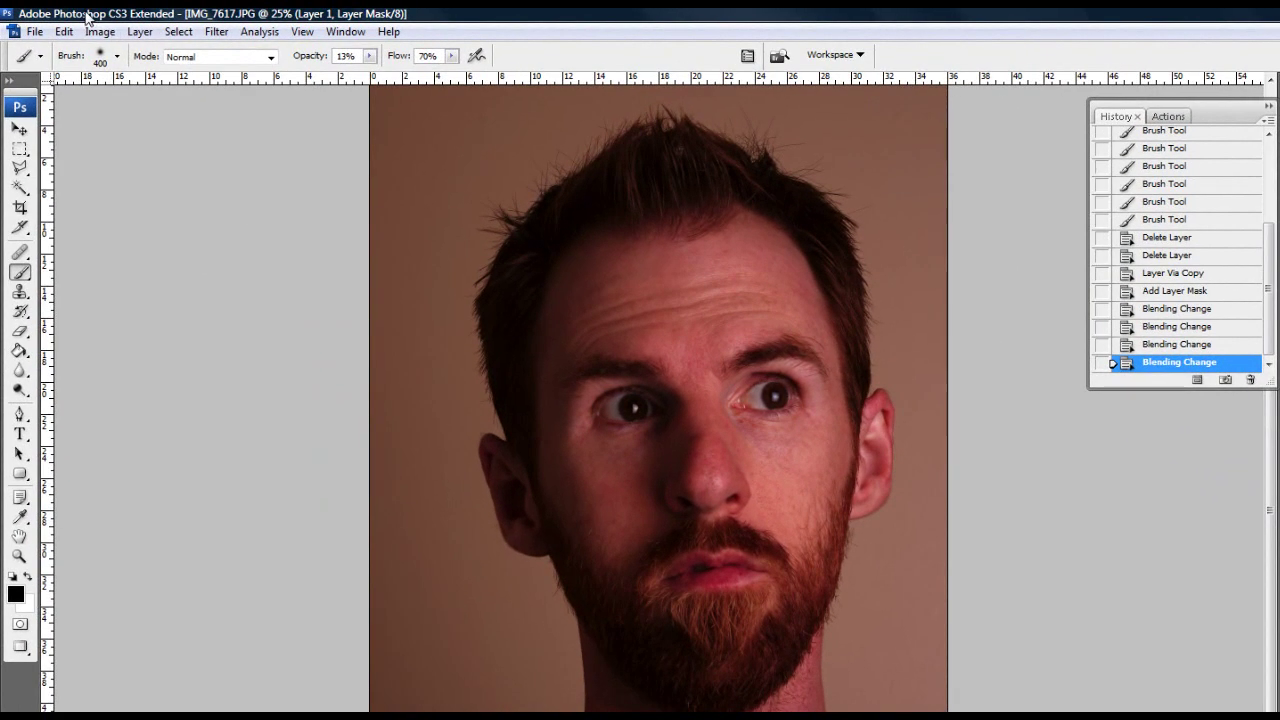
click(100, 31)
Add a default Hue/Saturation adjustment layer above Layer 1 and clip it to Layer 1
mouse_move(140, 76)
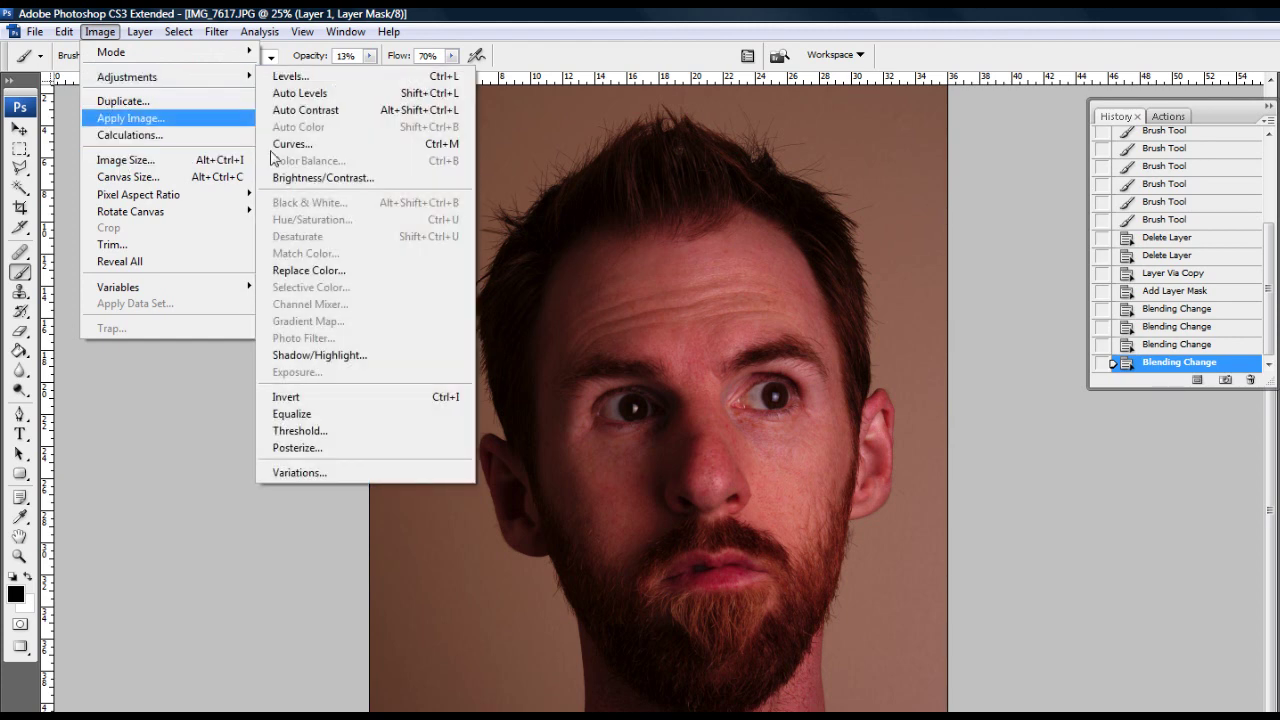
key(Escape)
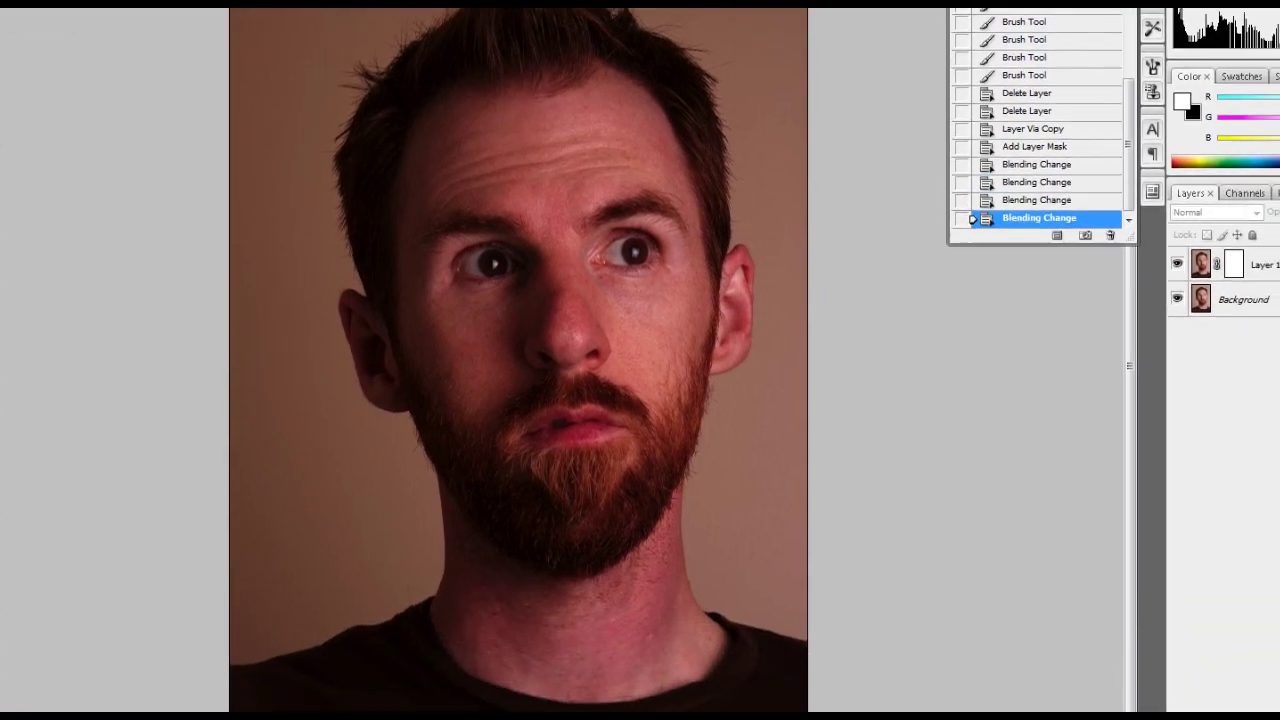
click(1279, 719)
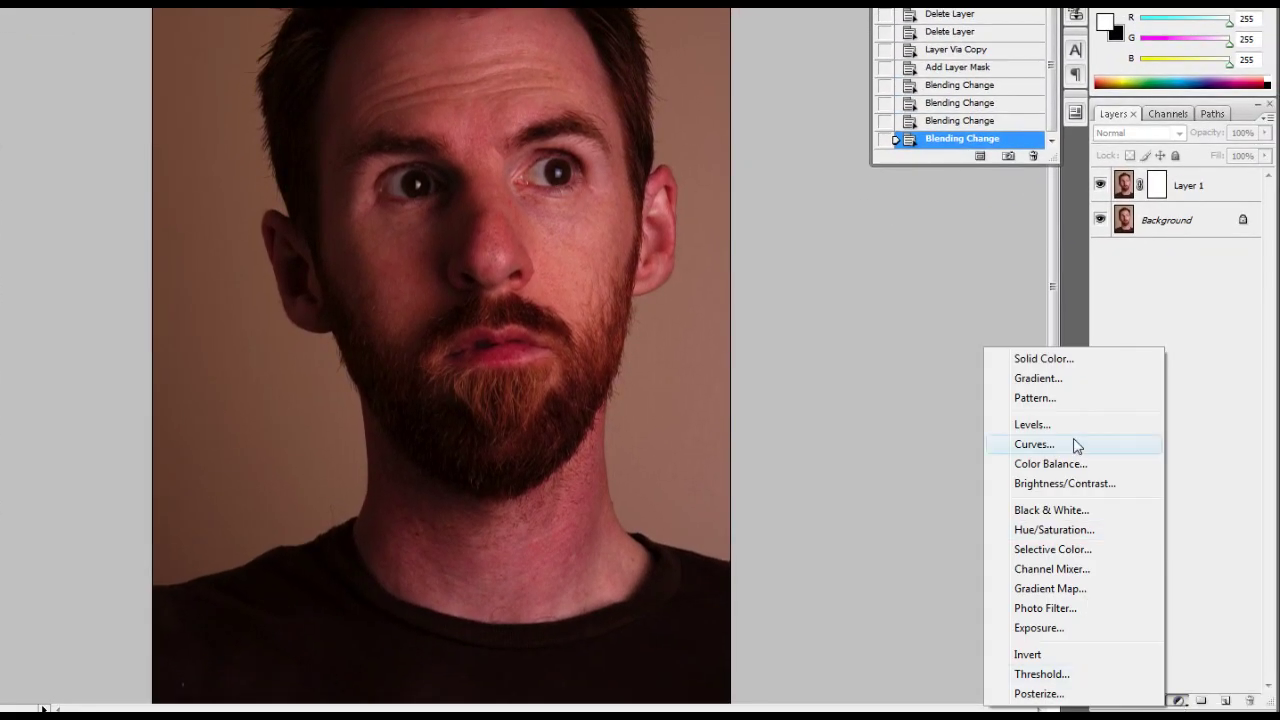
click(1072, 537)
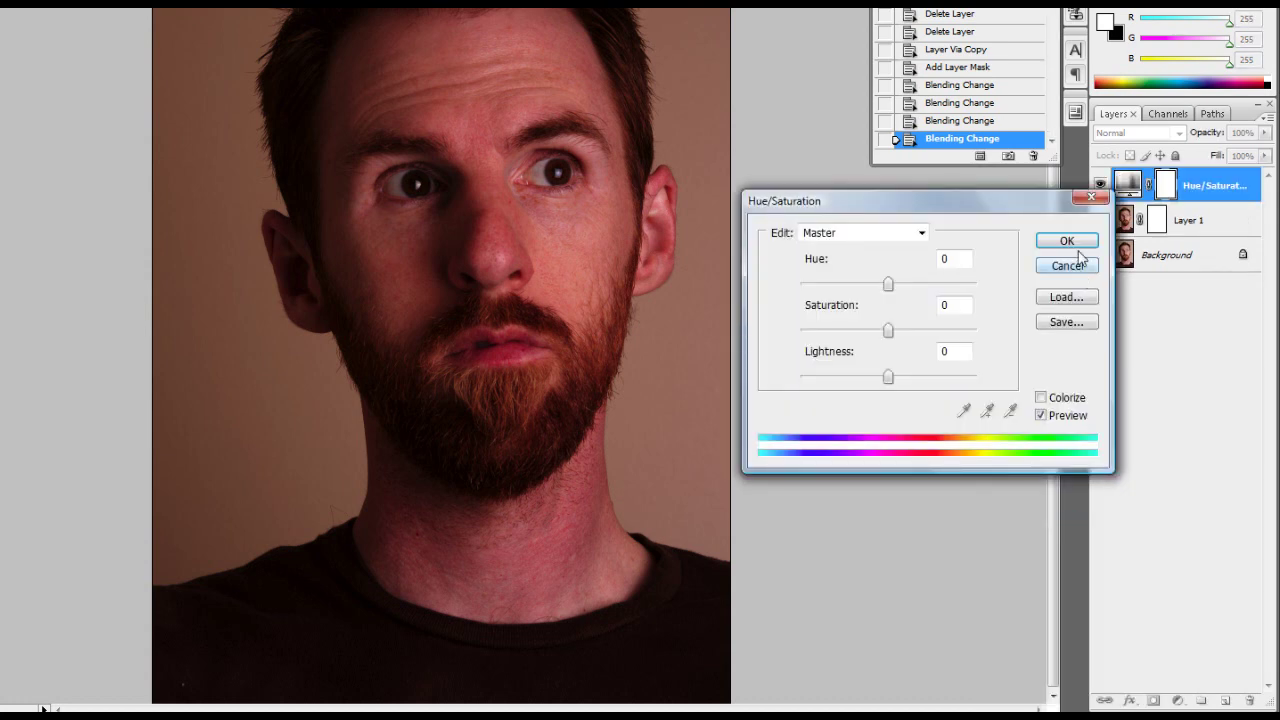
click(1078, 244)
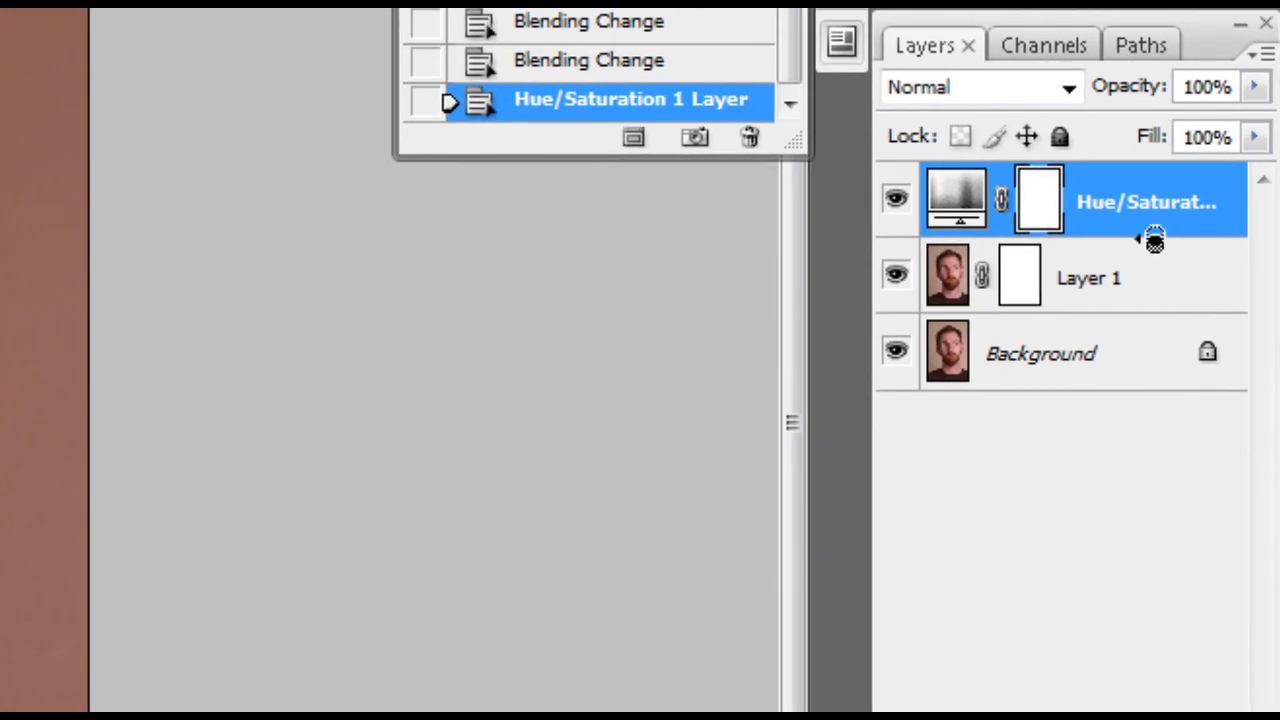
alt+click(1154, 240)
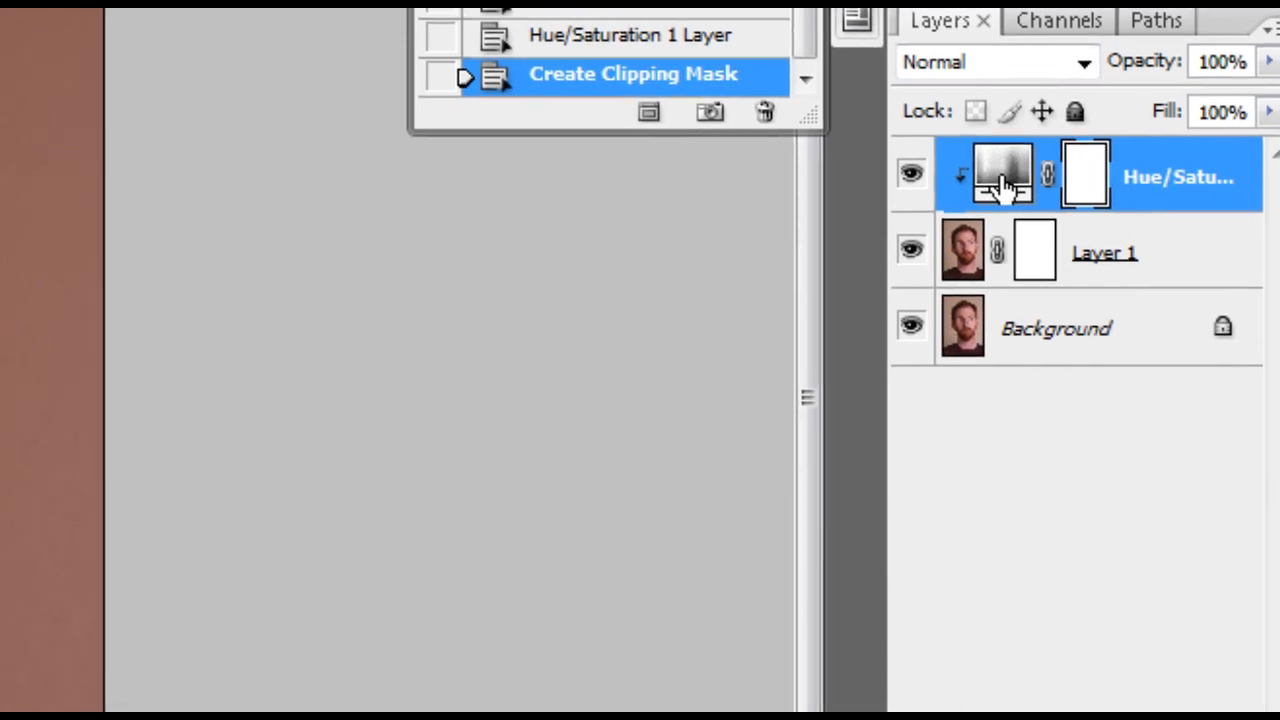
Lower the Hue/Saturation layer's saturation to -58, then select Layer 1's mask for painting
double_click(987, 205)
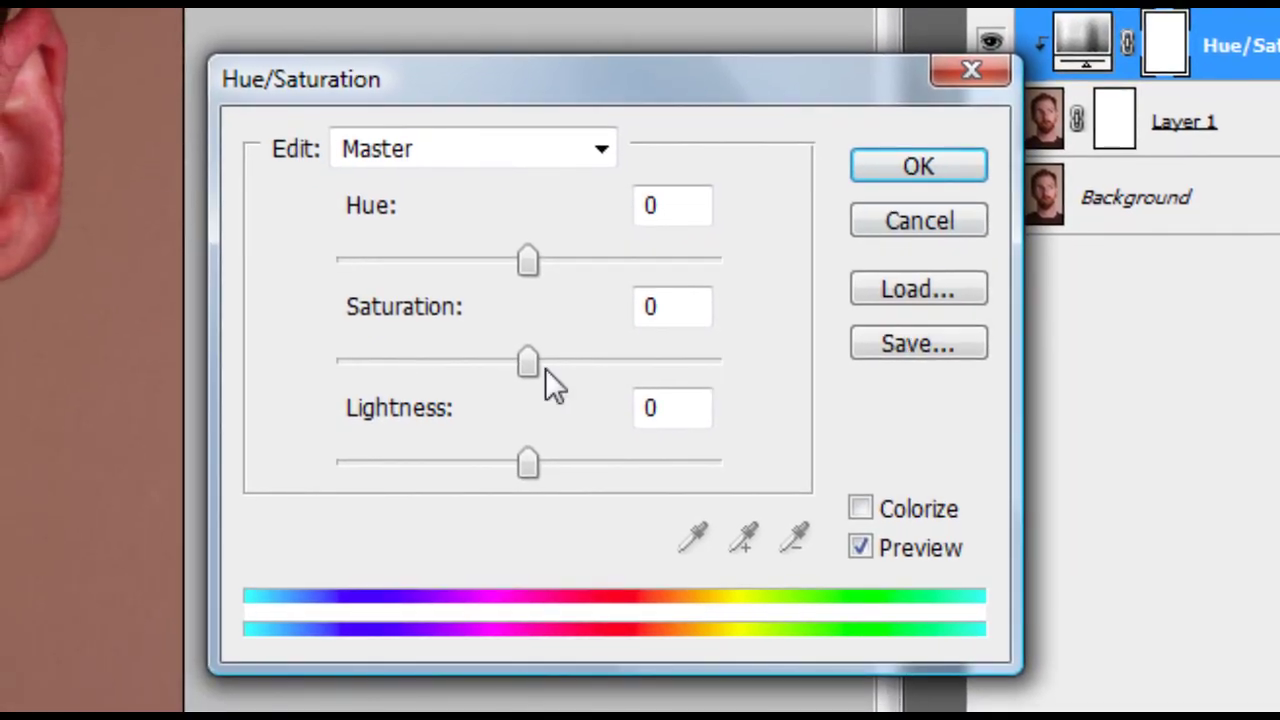
drag(525, 368, 483, 370)
drag(613, 402, 563, 401)
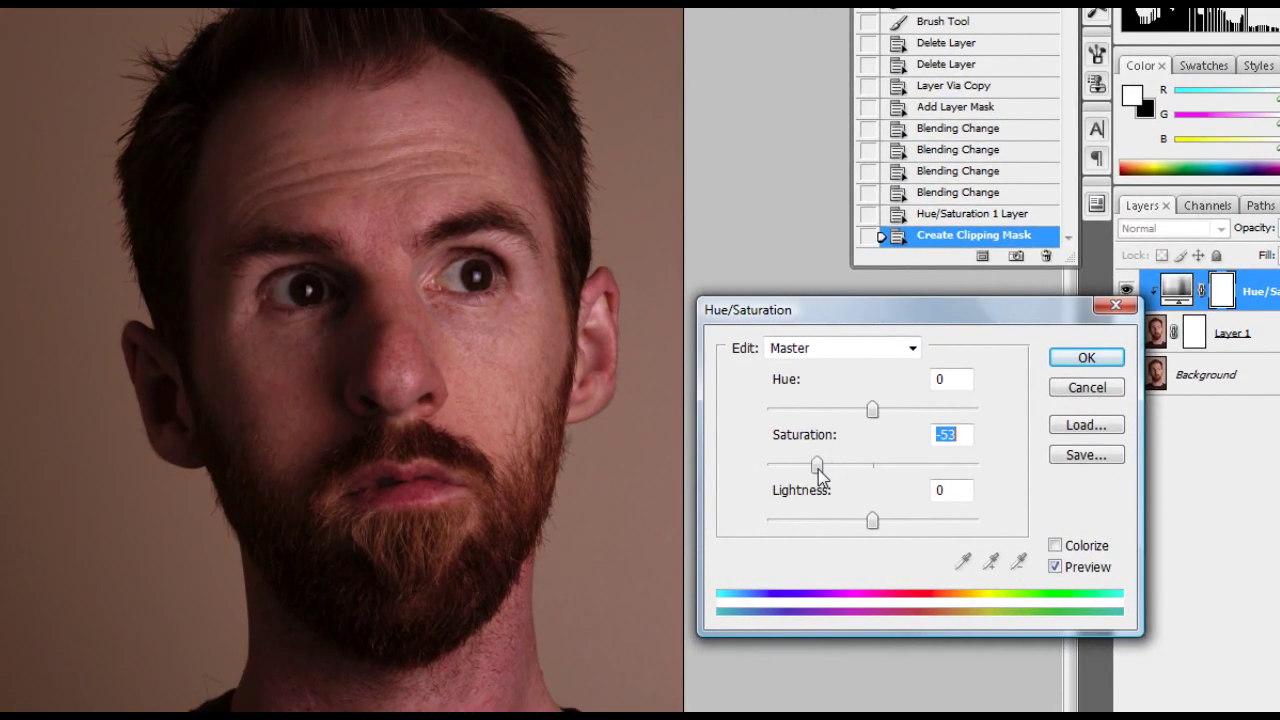
drag(818, 469, 812, 469)
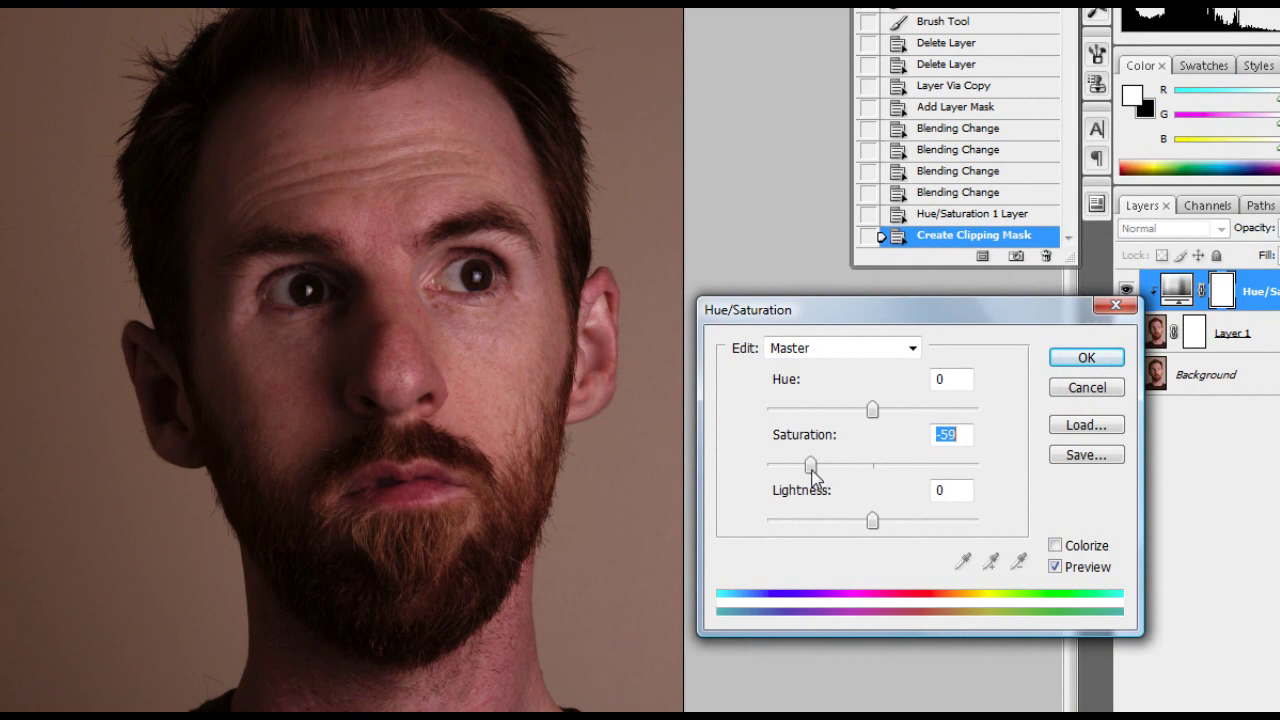
click(1085, 357)
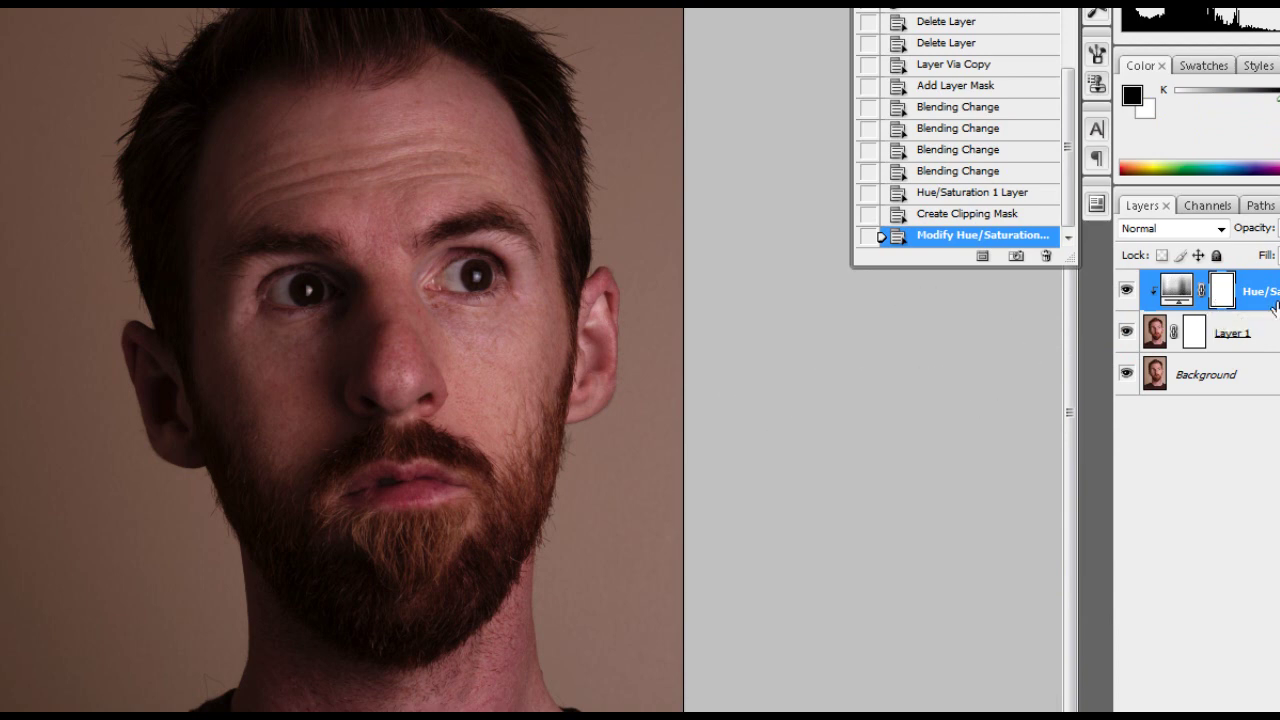
click(1196, 334)
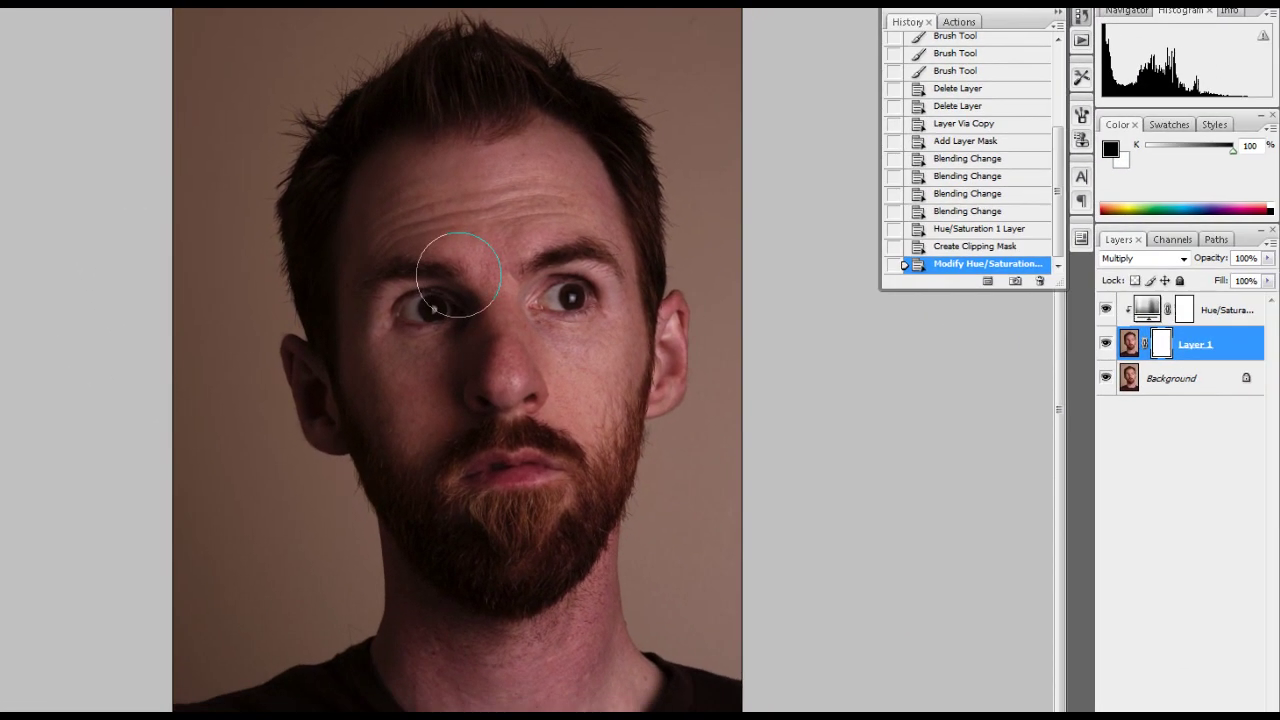
Enlarge the brush to about 290 px for painting Layer 1's mask
key(bracketright)
key(bracketright)
key(bracketright)
key(bracketright)
key(bracketright)
key(bracketright)
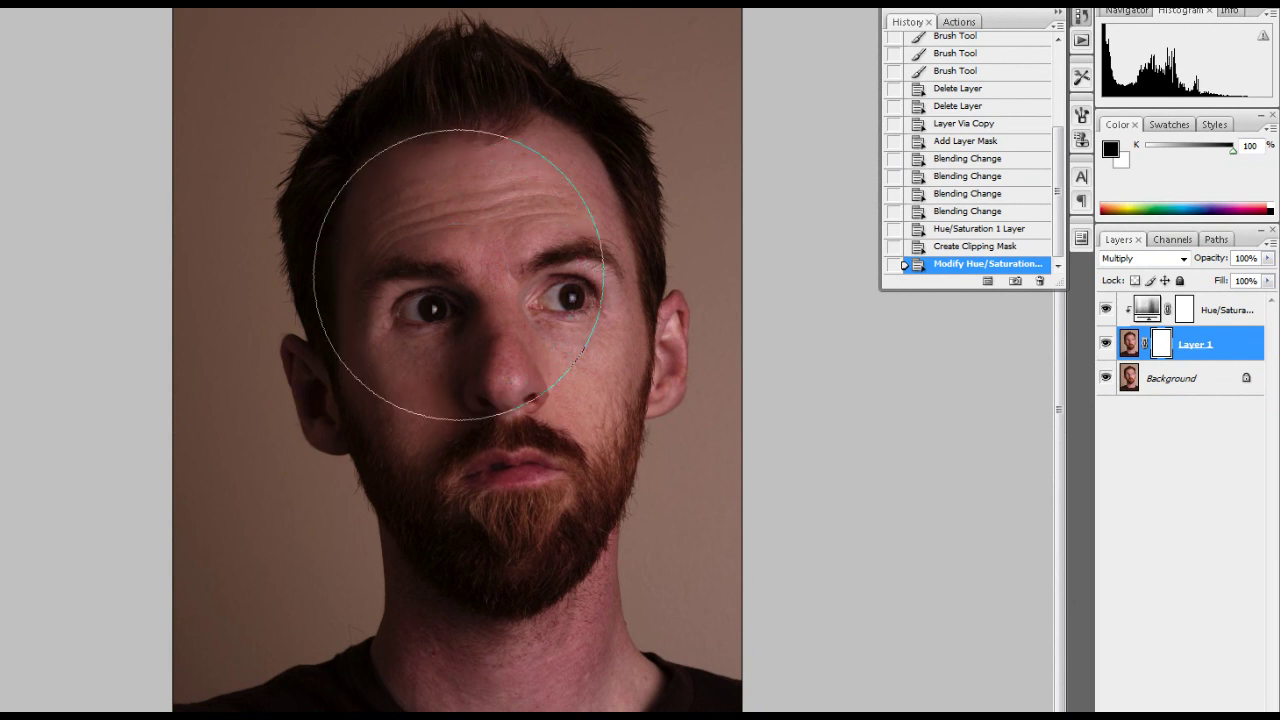
Paint Layer 1's mask over the face, forehead and beard to lift the Multiply darkening
key(bracketright)
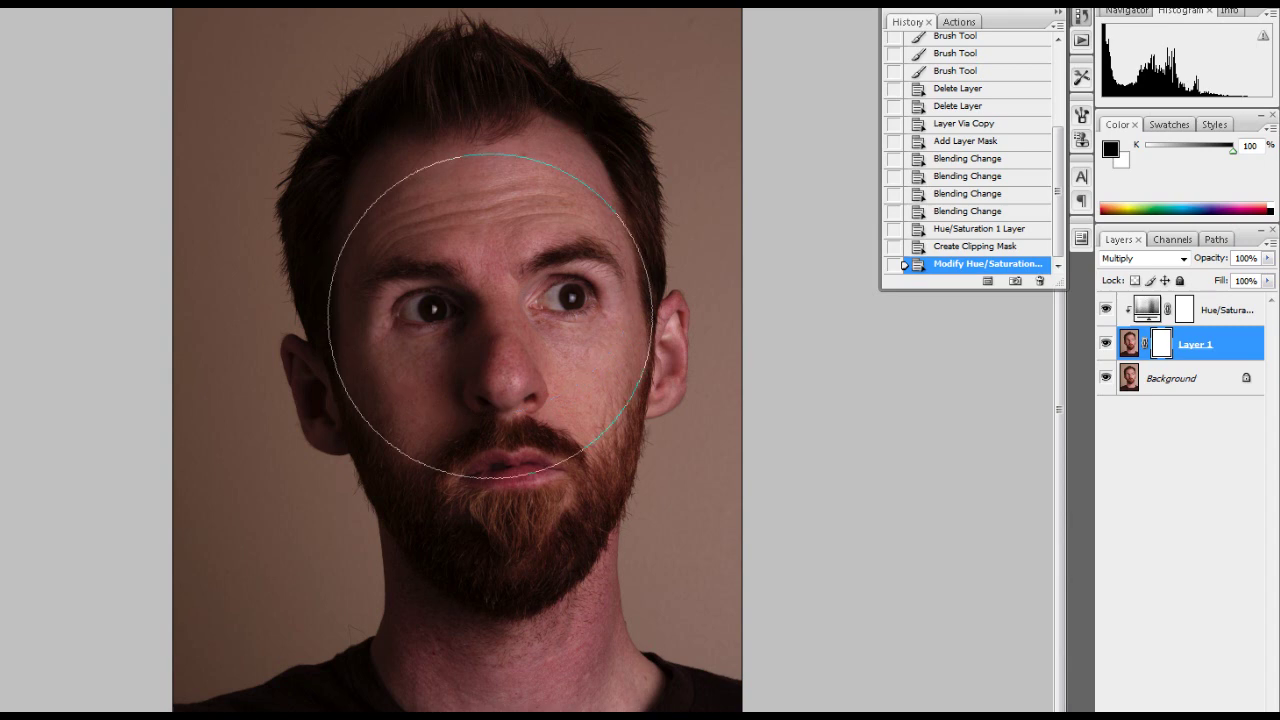
mouse_move(490, 315)
mouse_down()
mouse_move(506, 386)
mouse_move(486, 214)
mouse_move(508, 437)
mouse_move(488, 300)
mouse_up()
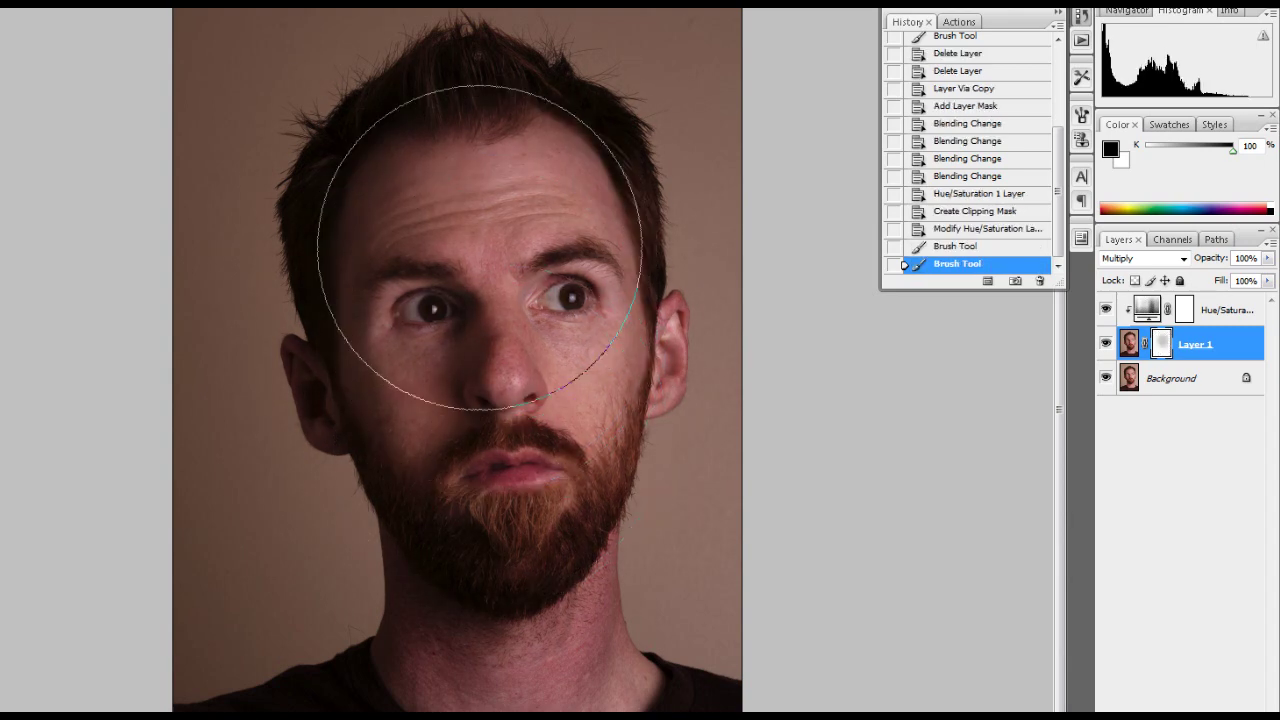
mouse_move(480, 247)
mouse_down()
mouse_move(497, 349)
mouse_move(482, 253)
mouse_move(448, 243)
mouse_move(469, 374)
mouse_move(493, 418)
mouse_move(500, 260)
mouse_move(457, 251)
mouse_move(492, 246)
mouse_up()
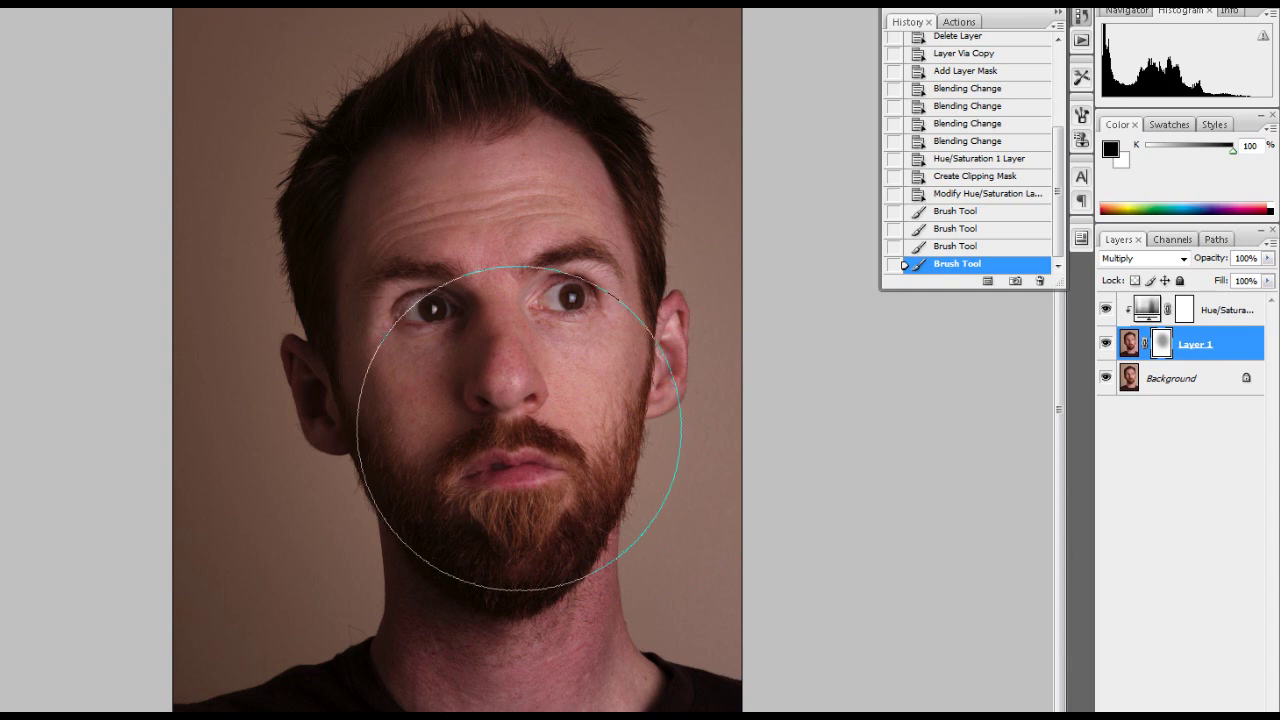
key(bracketleft)
key(bracketleft)
key(bracketleft)
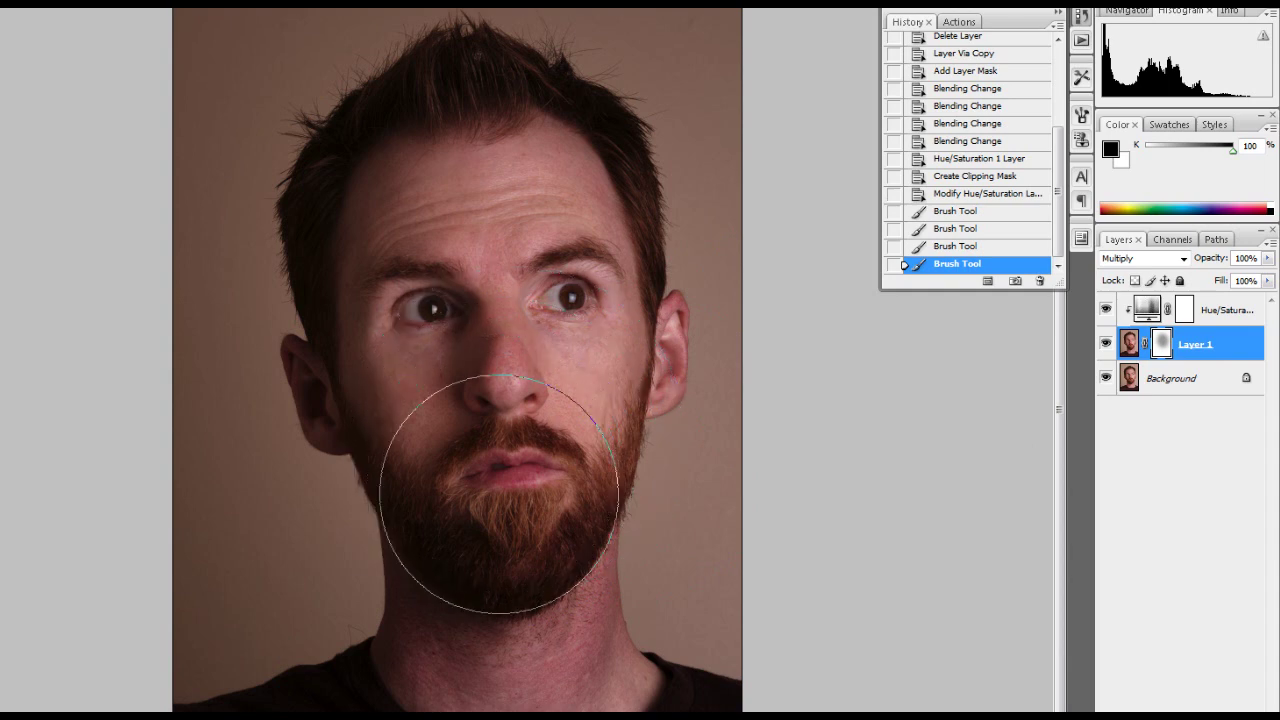
mouse_move(499, 494)
mouse_down()
mouse_move(497, 403)
mouse_move(457, 271)
mouse_up()
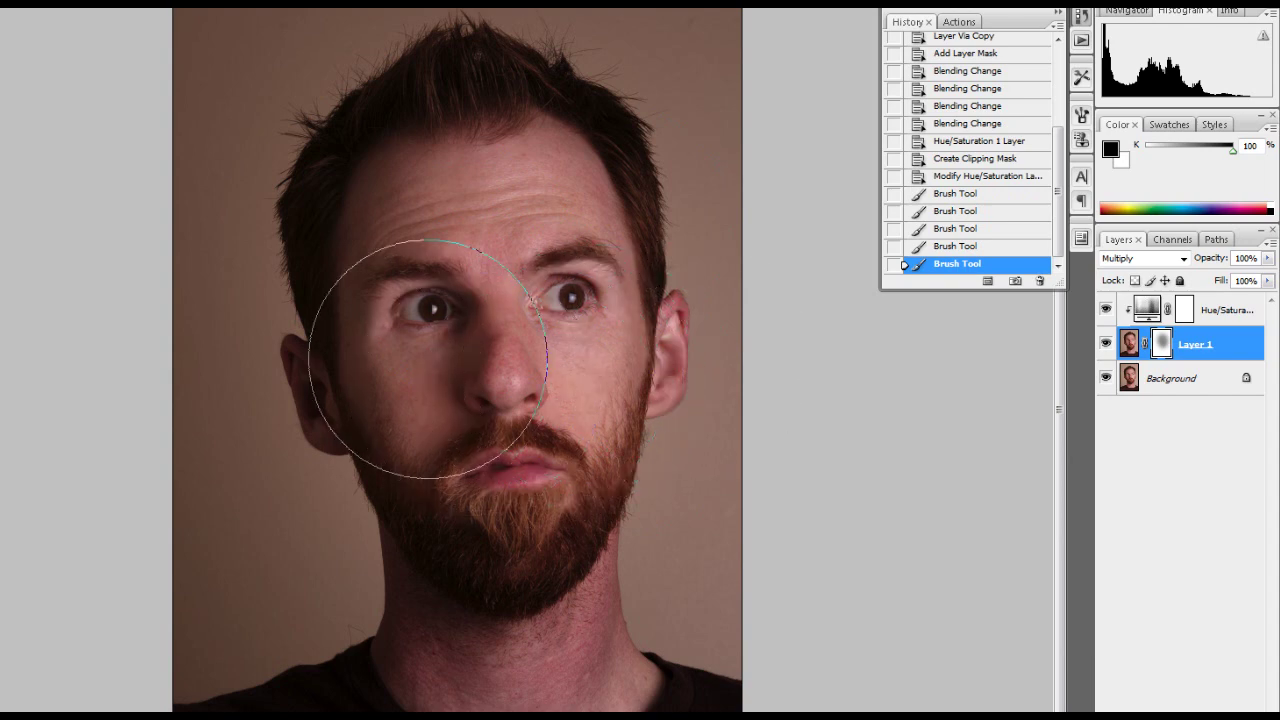
key(bracketleft)
key(bracketleft)
key(bracketleft)
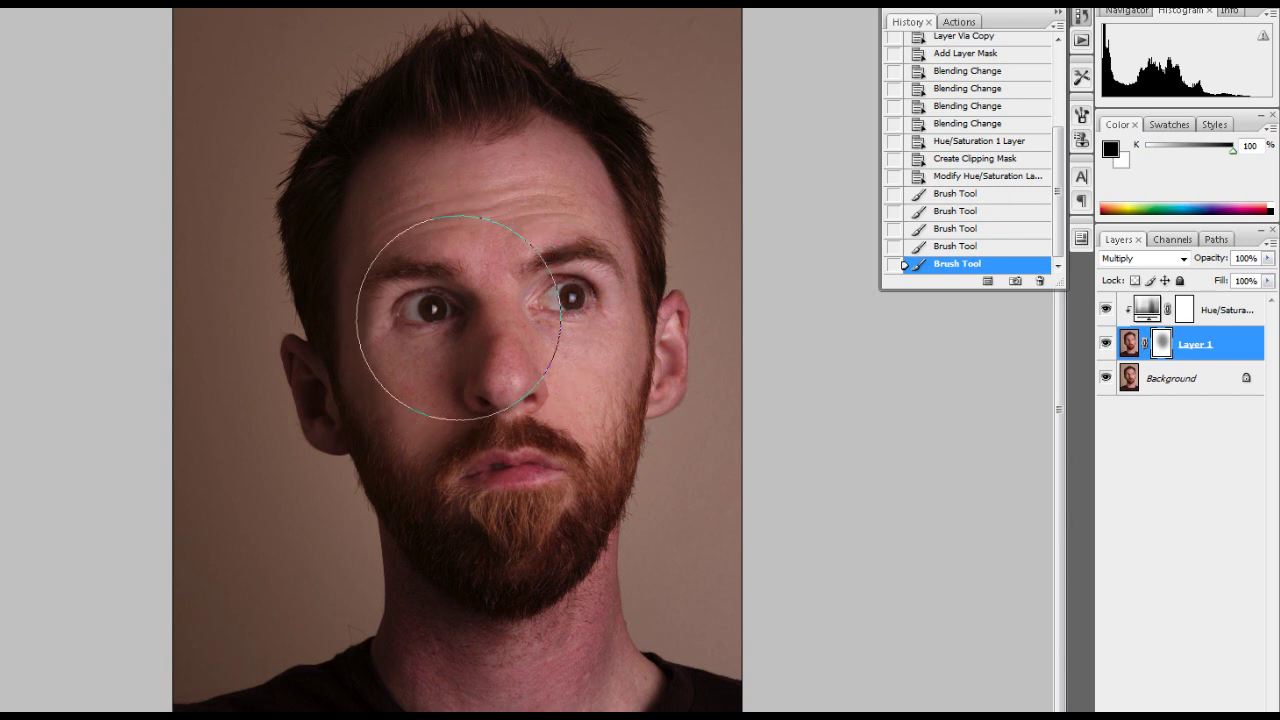
Paint the mask around the left eye, down the side of the nose and along the top of the hair
key(bracketleft)
key(bracketleft)
key(bracketleft)
key(bracketleft)
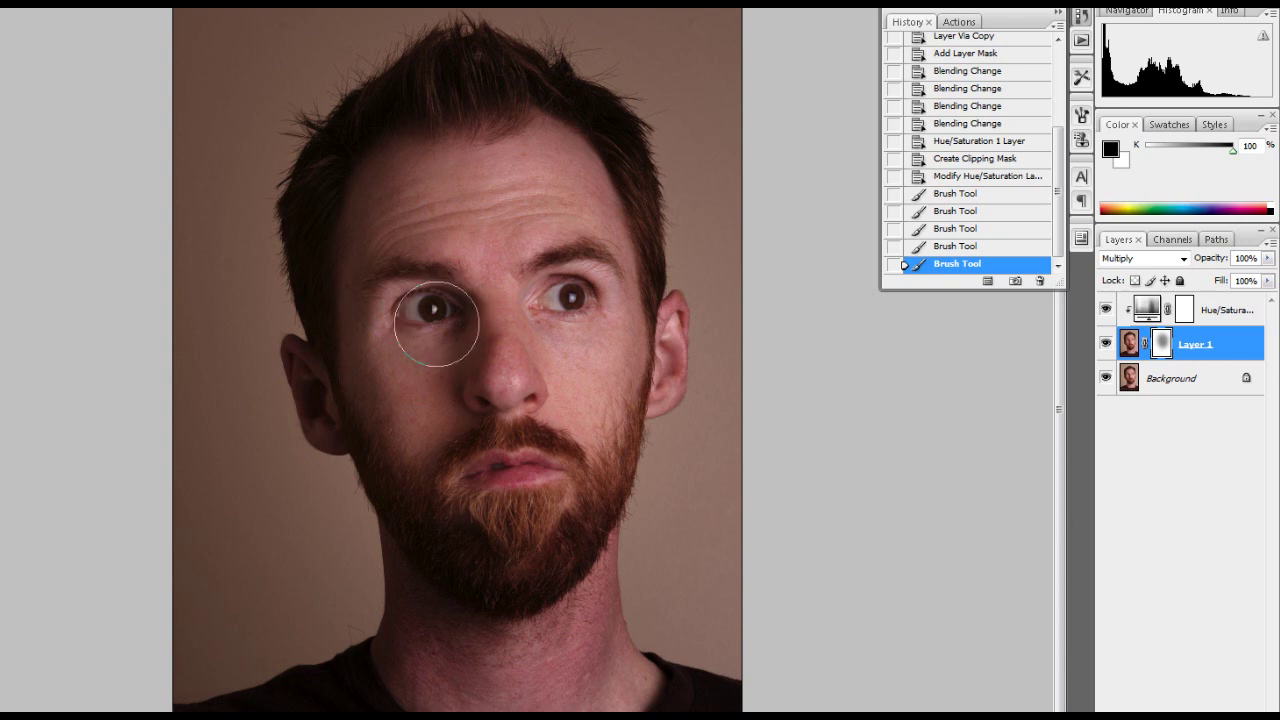
mouse_move(439, 292)
mouse_down()
mouse_move(457, 300)
mouse_move(457, 286)
mouse_move(448, 292)
mouse_up()
mouse_move(448, 292)
mouse_down()
mouse_move(456, 334)
mouse_move(456, 300)
mouse_move(466, 316)
mouse_move(449, 297)
mouse_move(461, 326)
mouse_move(446, 287)
mouse_move(461, 321)
mouse_move(448, 293)
mouse_move(452, 310)
mouse_move(464, 305)
mouse_move(442, 305)
mouse_move(462, 328)
mouse_move(445, 298)
mouse_move(466, 326)
mouse_move(457, 296)
mouse_move(457, 322)
mouse_move(526, 349)
mouse_move(501, 426)
mouse_move(470, 343)
mouse_move(495, 416)
mouse_up()
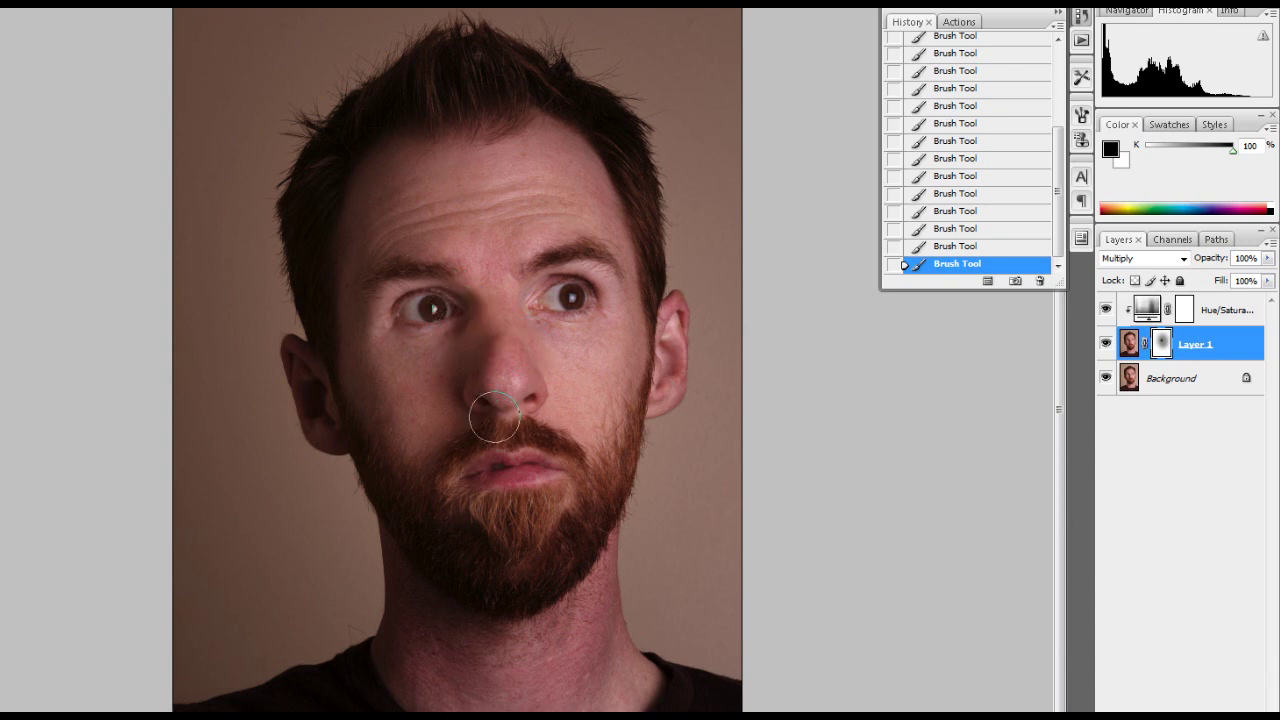
mouse_move(476, 345)
mouse_down()
mouse_move(463, 386)
mouse_move(474, 340)
mouse_move(397, 340)
mouse_up()
key(bracketright)
key(bracketright)
key(bracketright)
key(bracketright)
key(bracketright)
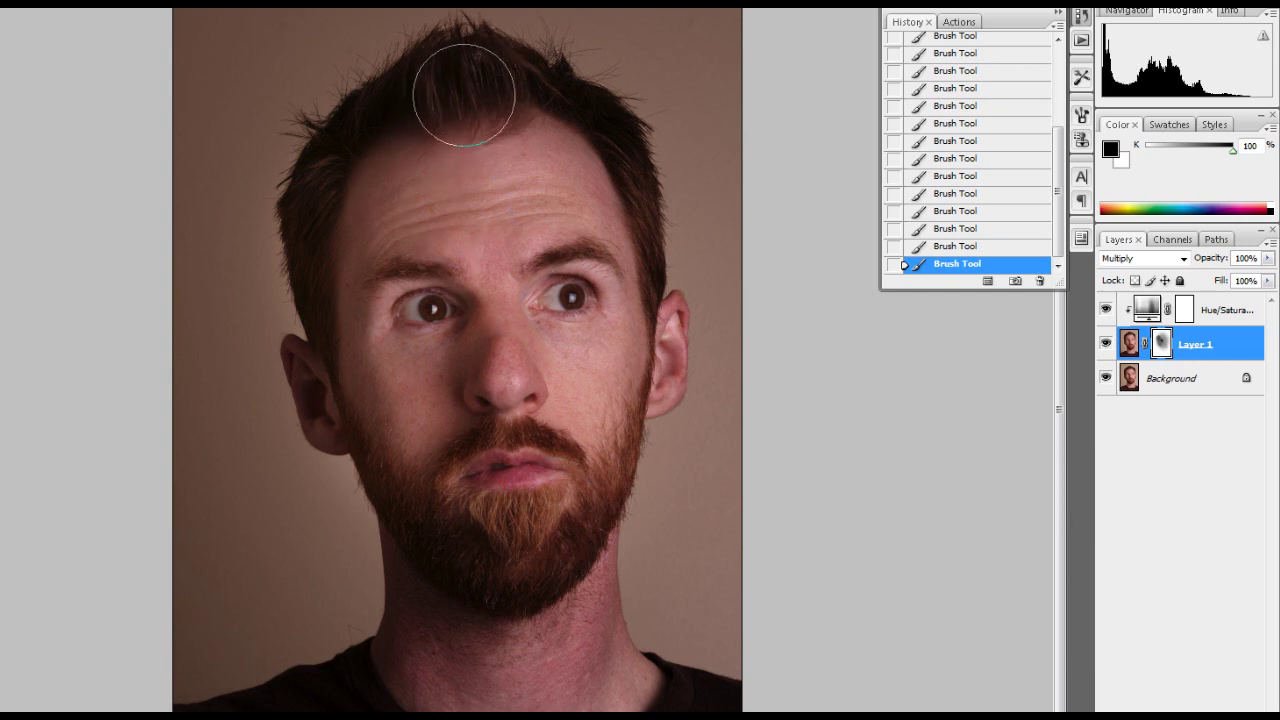
key(bracketleft)
key(bracketleft)
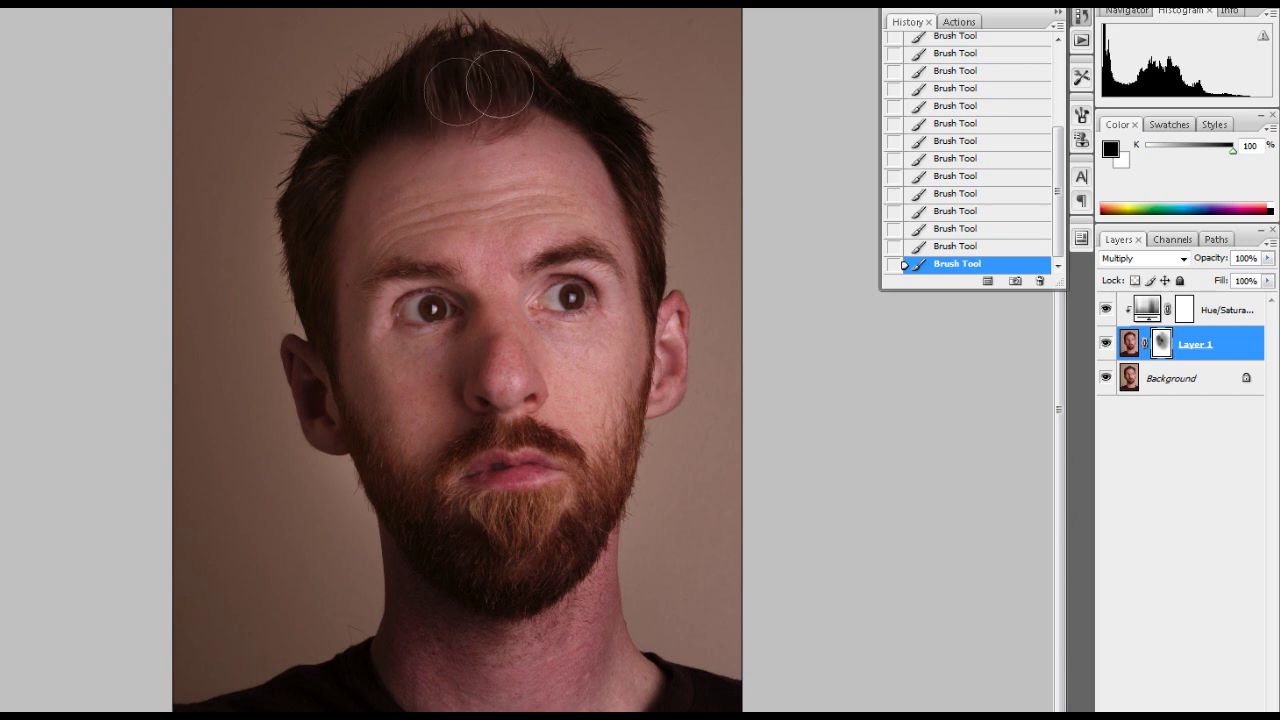
mouse_move(437, 86)
mouse_down()
mouse_move(499, 82)
mouse_move(451, 88)
mouse_up()
Toggle Layer 1's visibility repeatedly to compare the portrait with and without the Multiply copy
click(1105, 344)
click(1105, 344)
click(1105, 344)
click(1105, 344)
click(1105, 344)
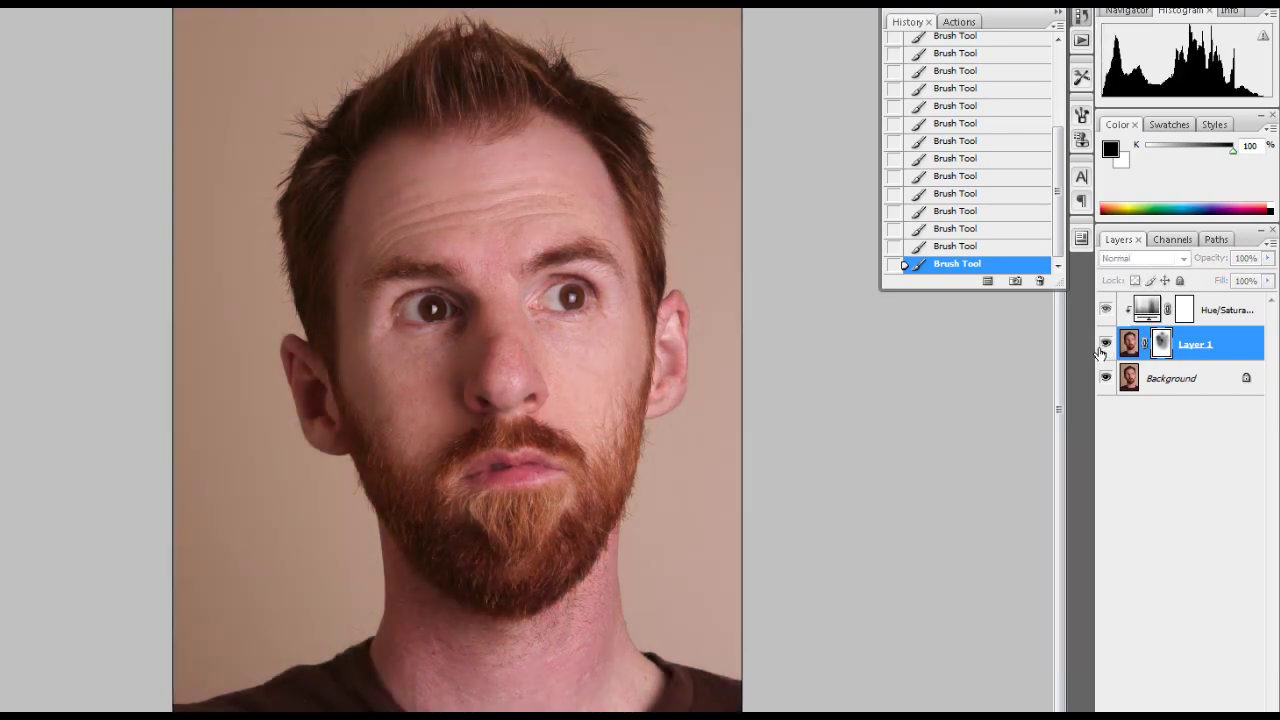
click(1105, 344)
click(1105, 344)
click(1105, 344)
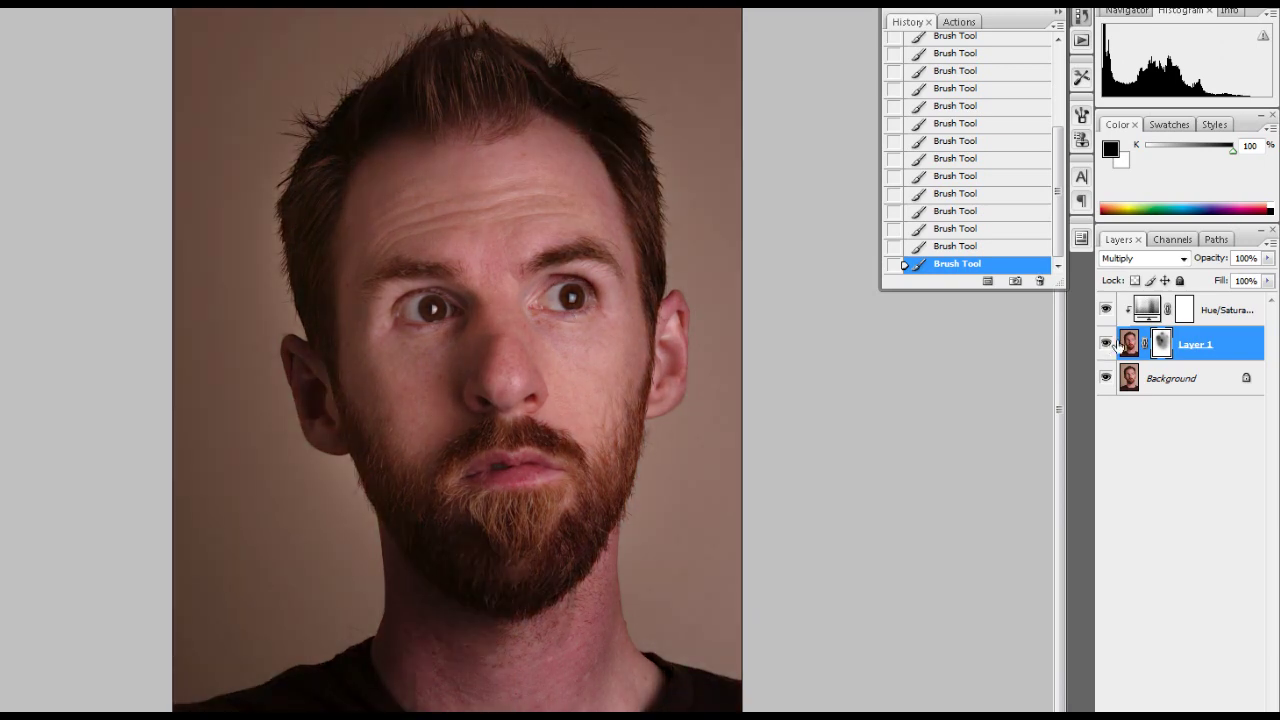
click(1105, 344)
click(1105, 344)
click(1105, 344)
click(1101, 312)
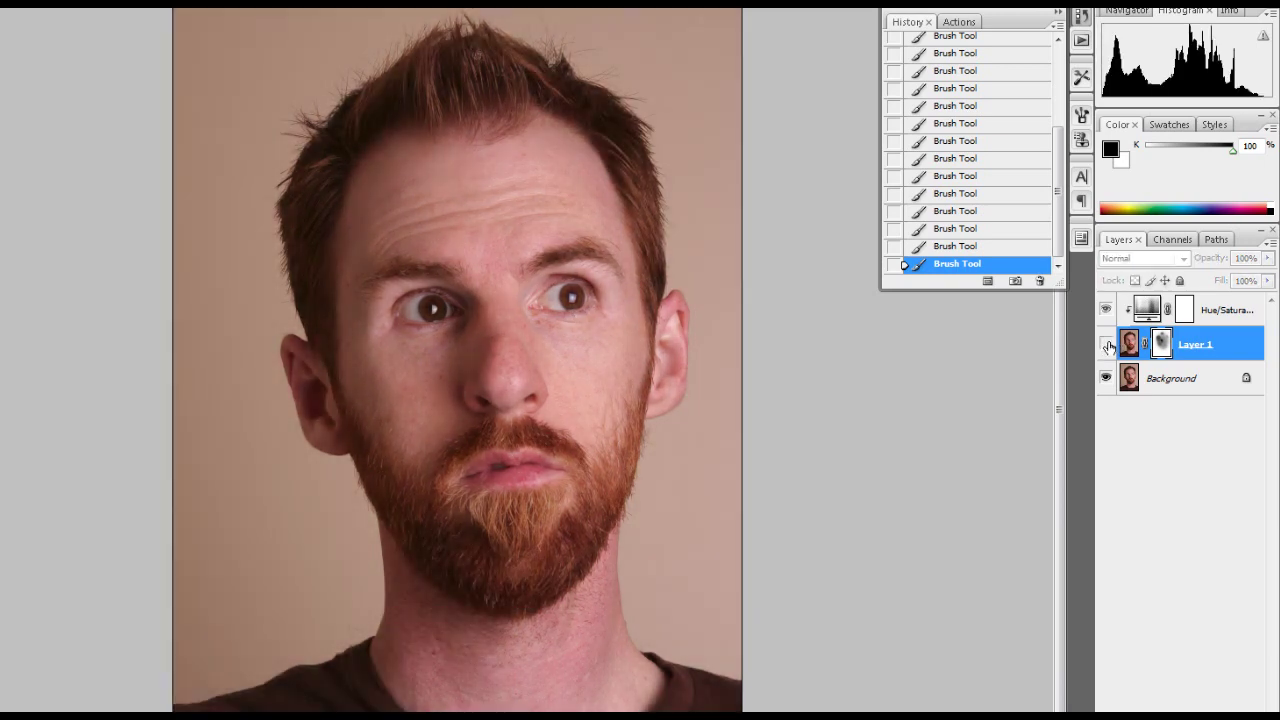
click(1101, 312)
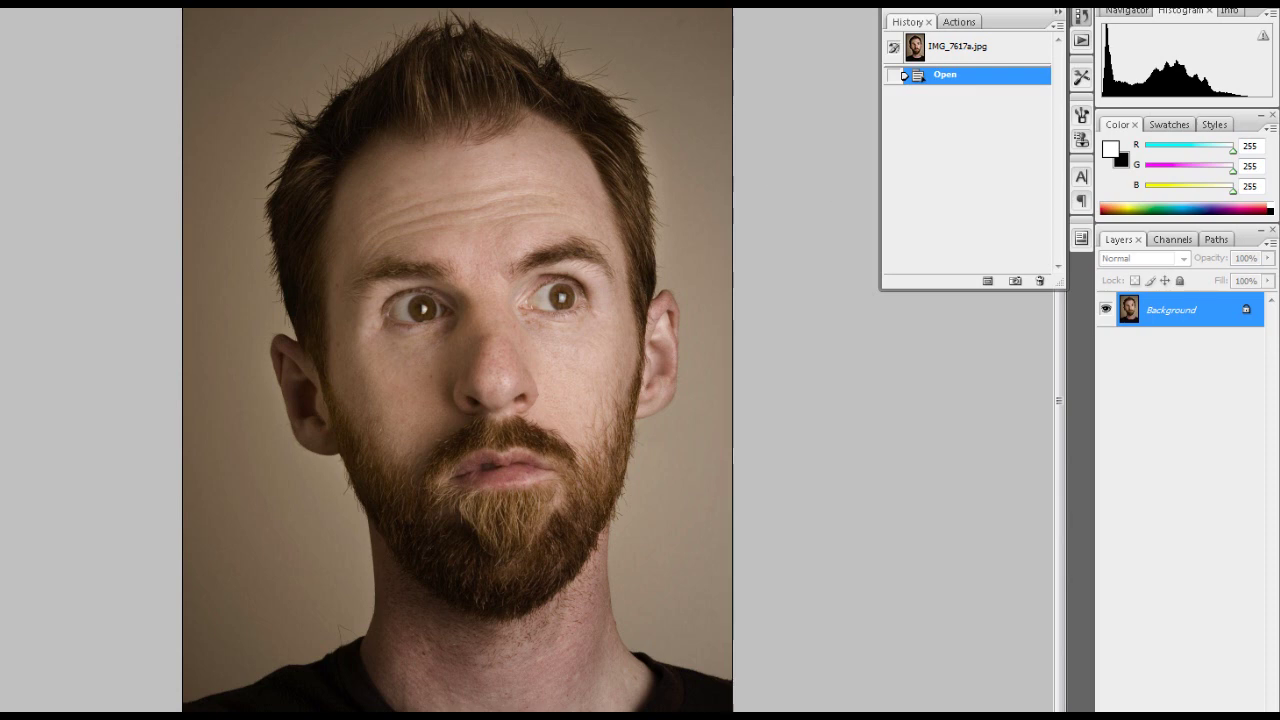
Leave full-screen view and restore IMG_7617.JPG as a floating document window
key(f)
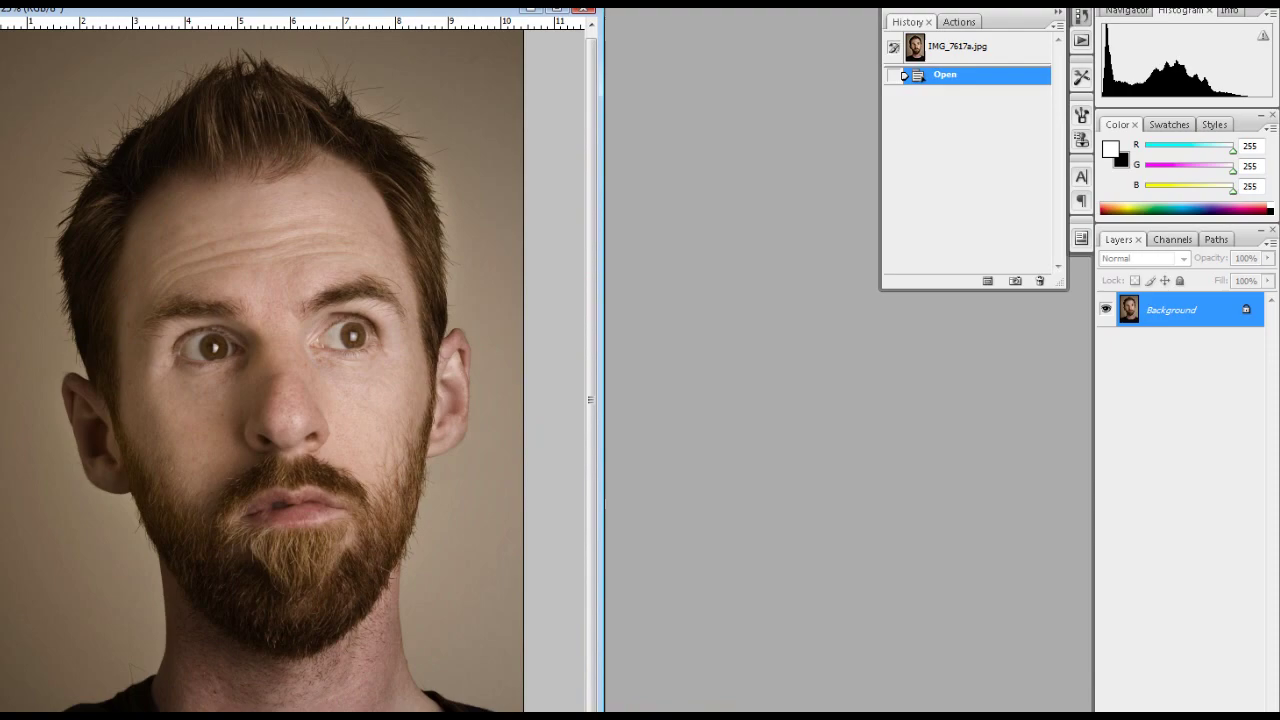
mouse_move(420, 12)
mouse_down()
mouse_move(360, 12)
mouse_move(700, 20)
mouse_move(421, 19)
mouse_up()
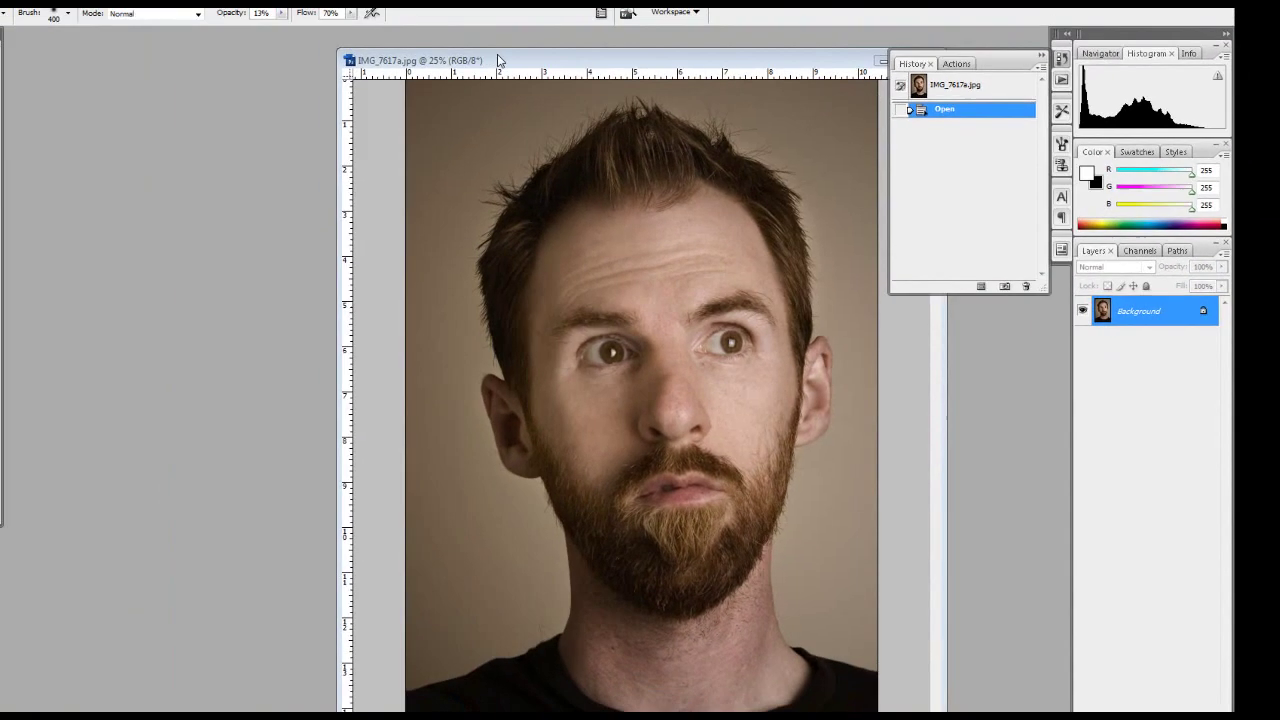
drag(500, 62, 340, 47)
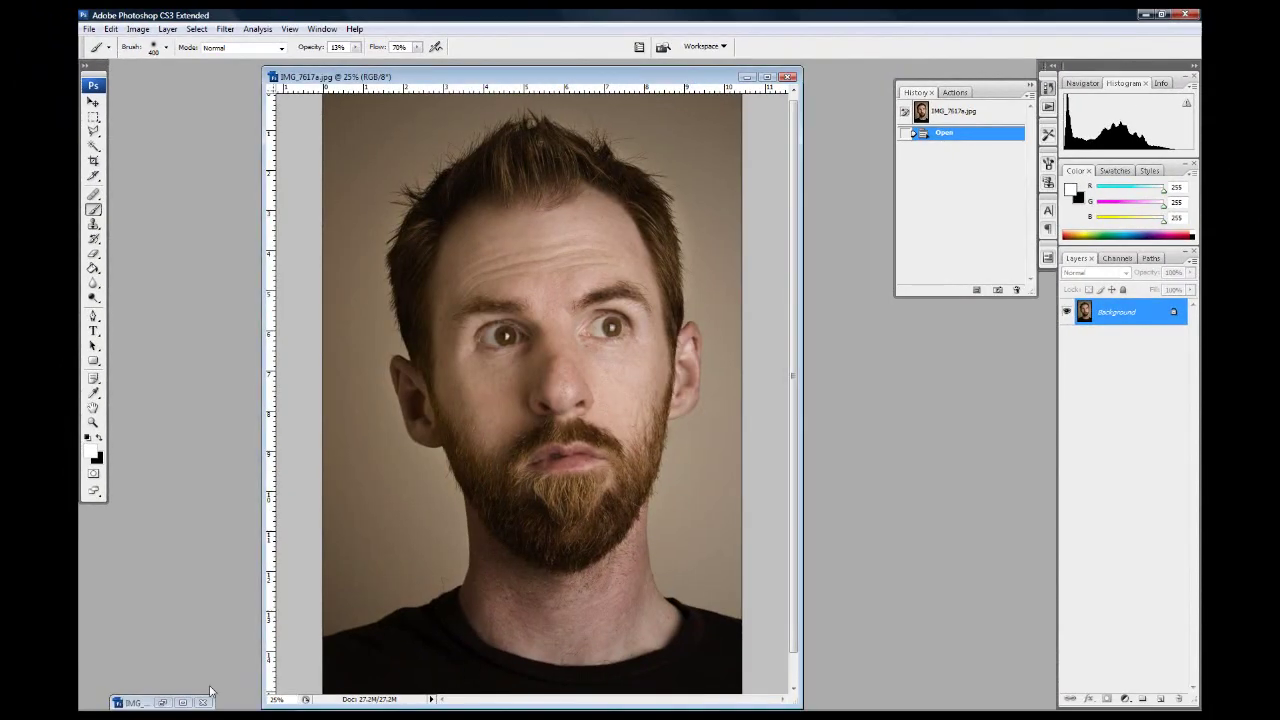
click(164, 703)
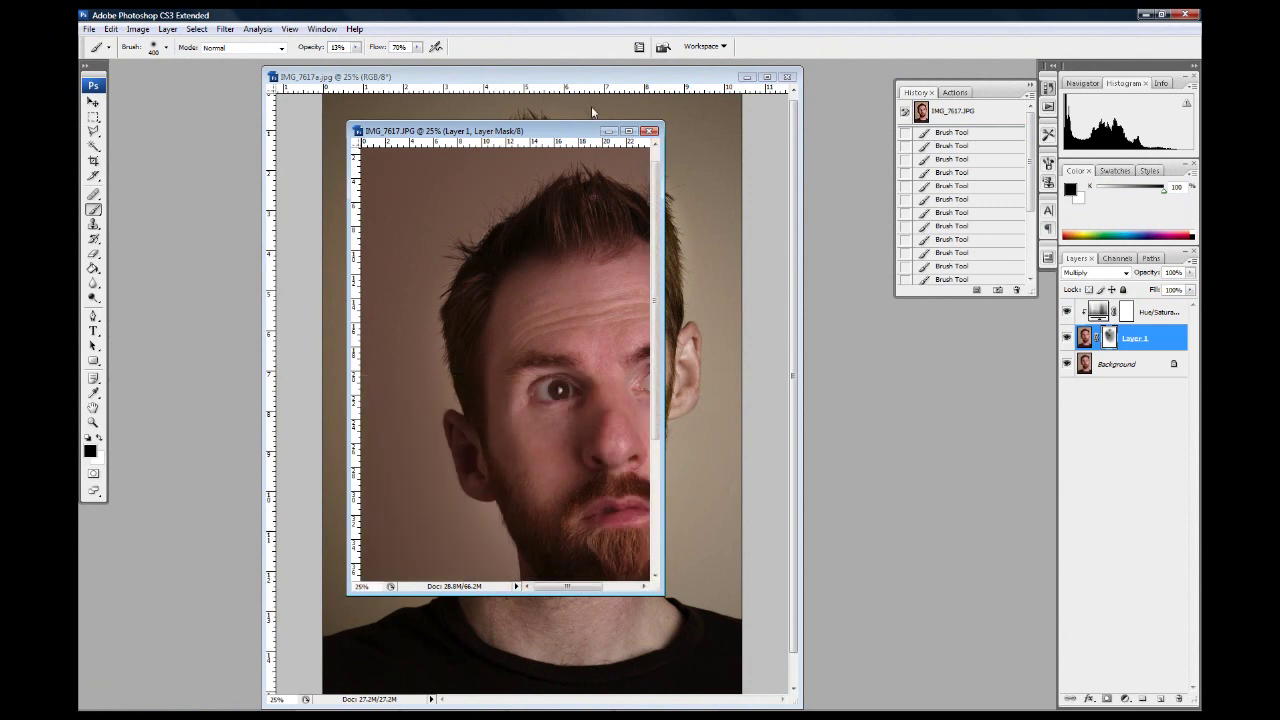
click(629, 131)
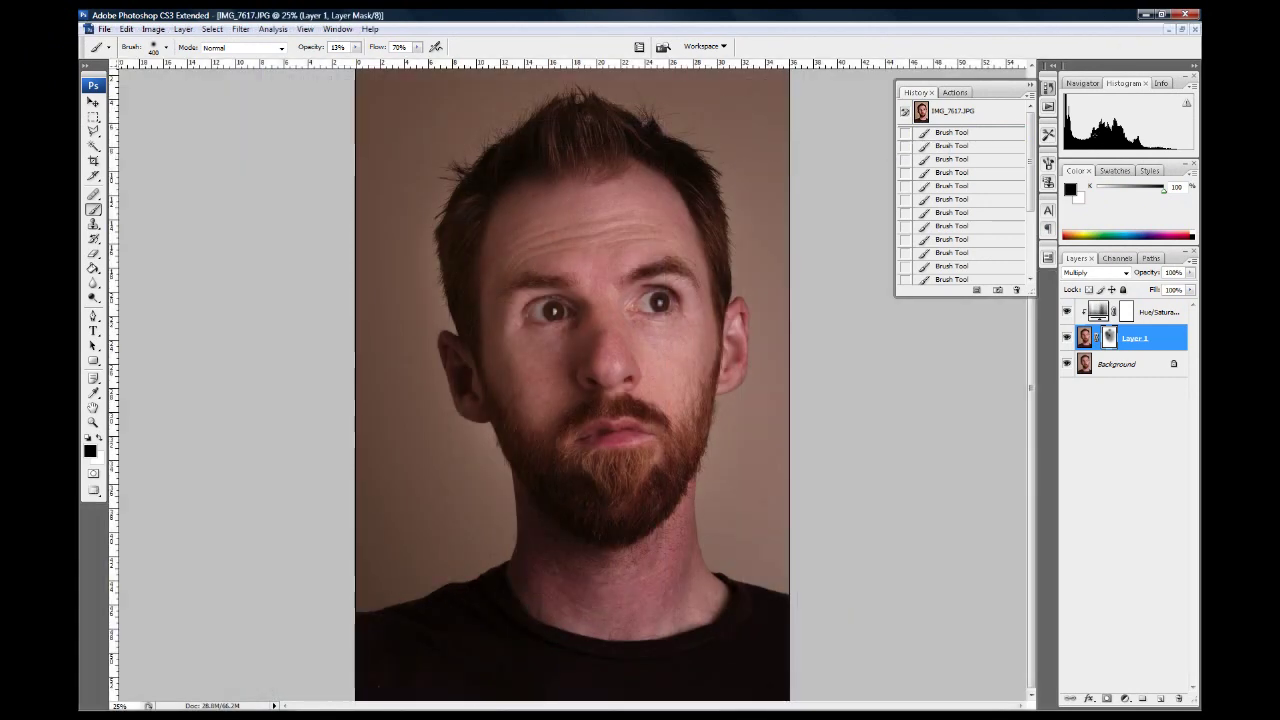
click(1181, 29)
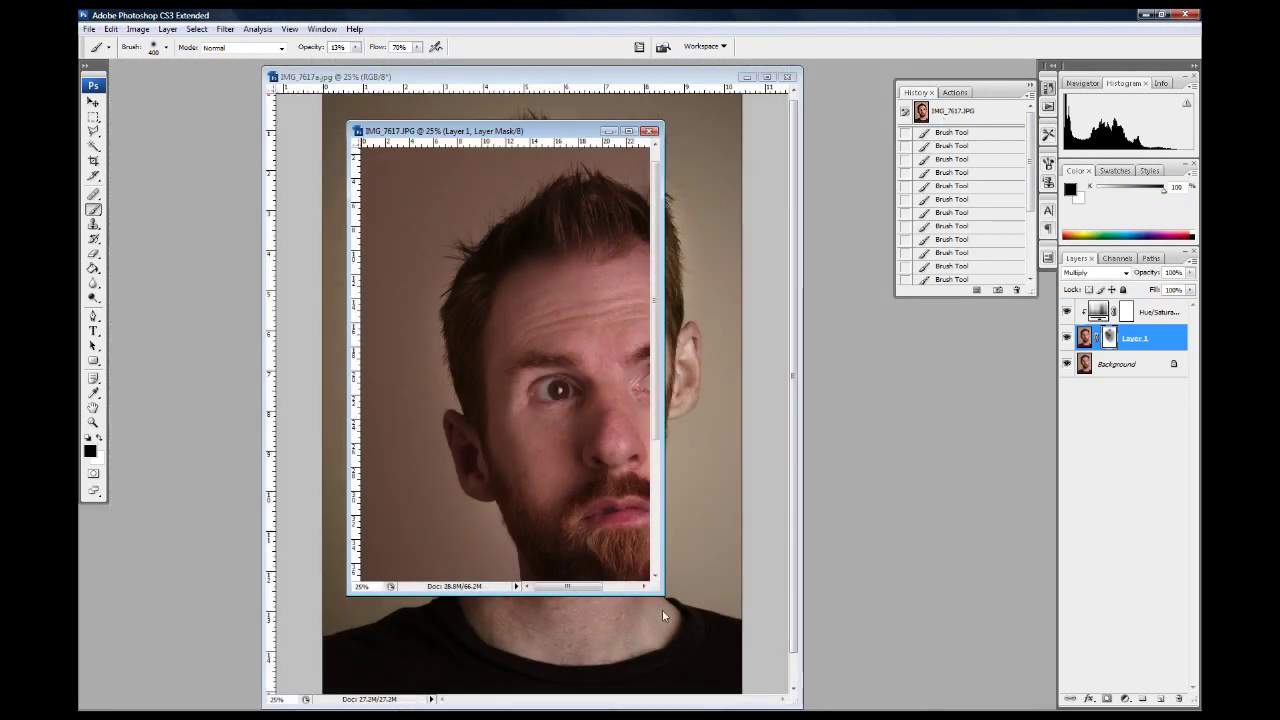
double_click(532, 131)
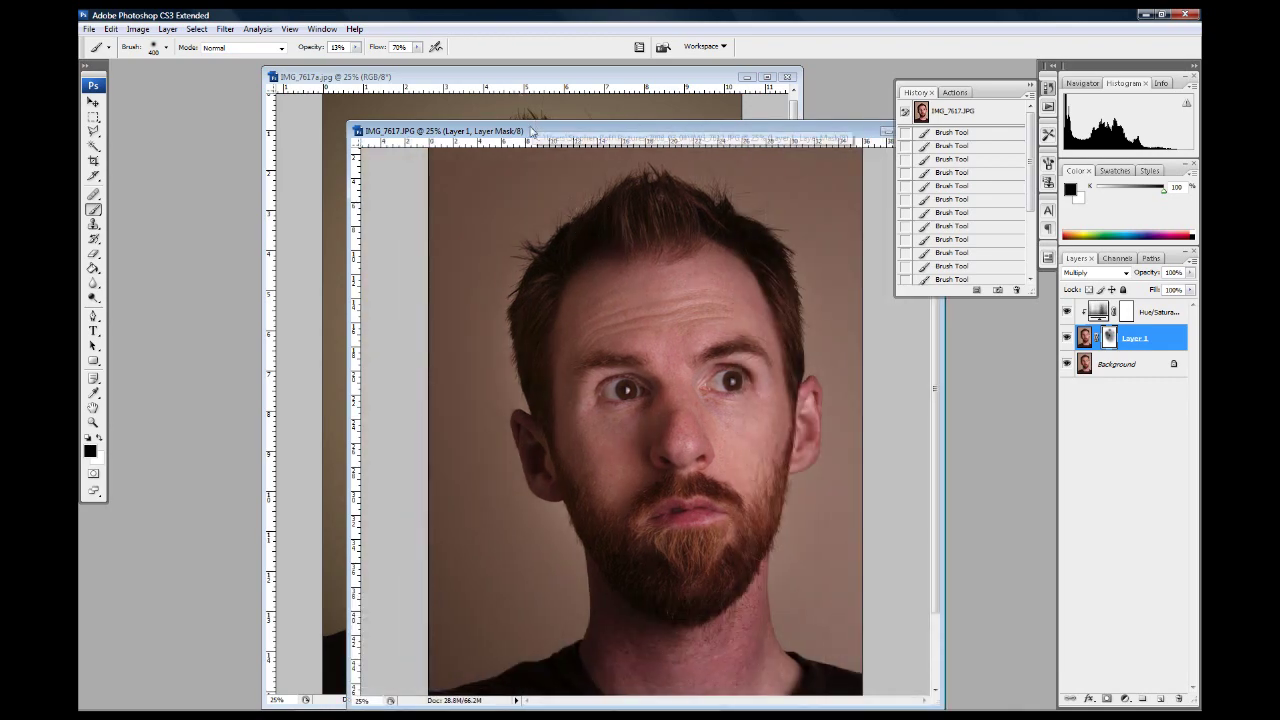
Place IMG_7617.JPG on the right and IMG_7617a.jpg on the left, hiding Layer 1 in IMG_7617.JPG
drag(532, 131, 644, 89)
click(435, 82)
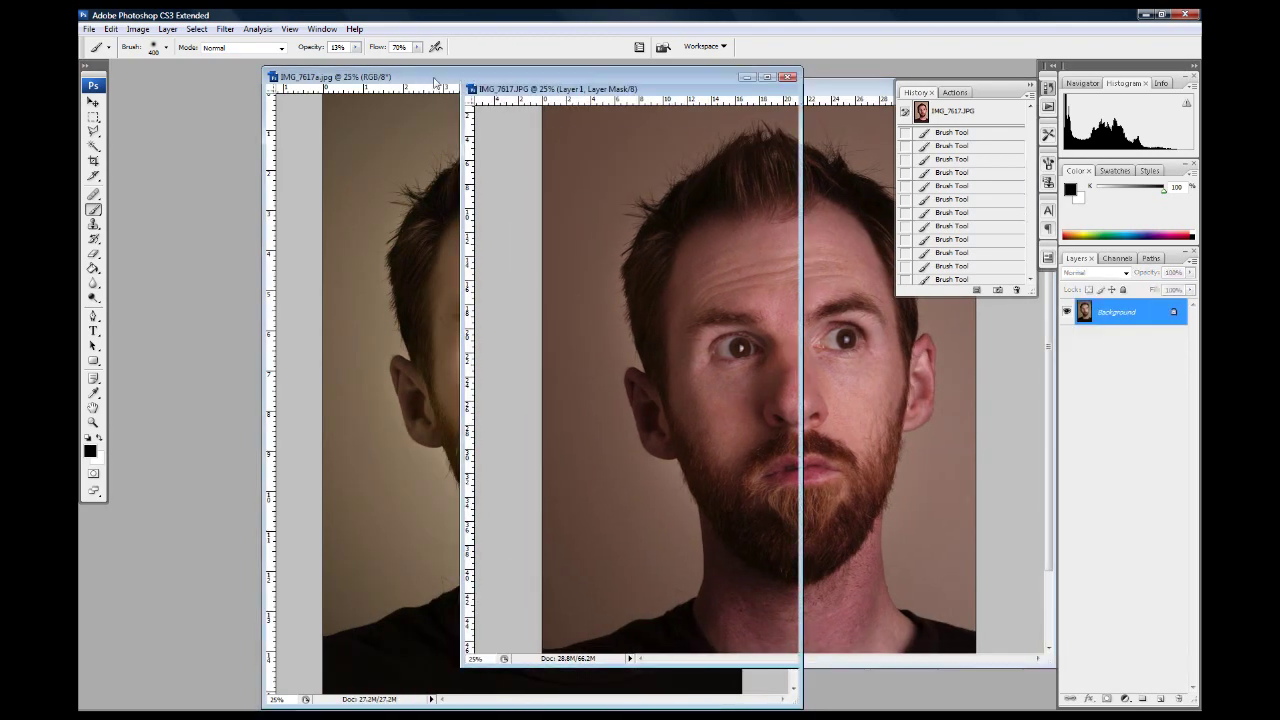
drag(435, 82, 253, 75)
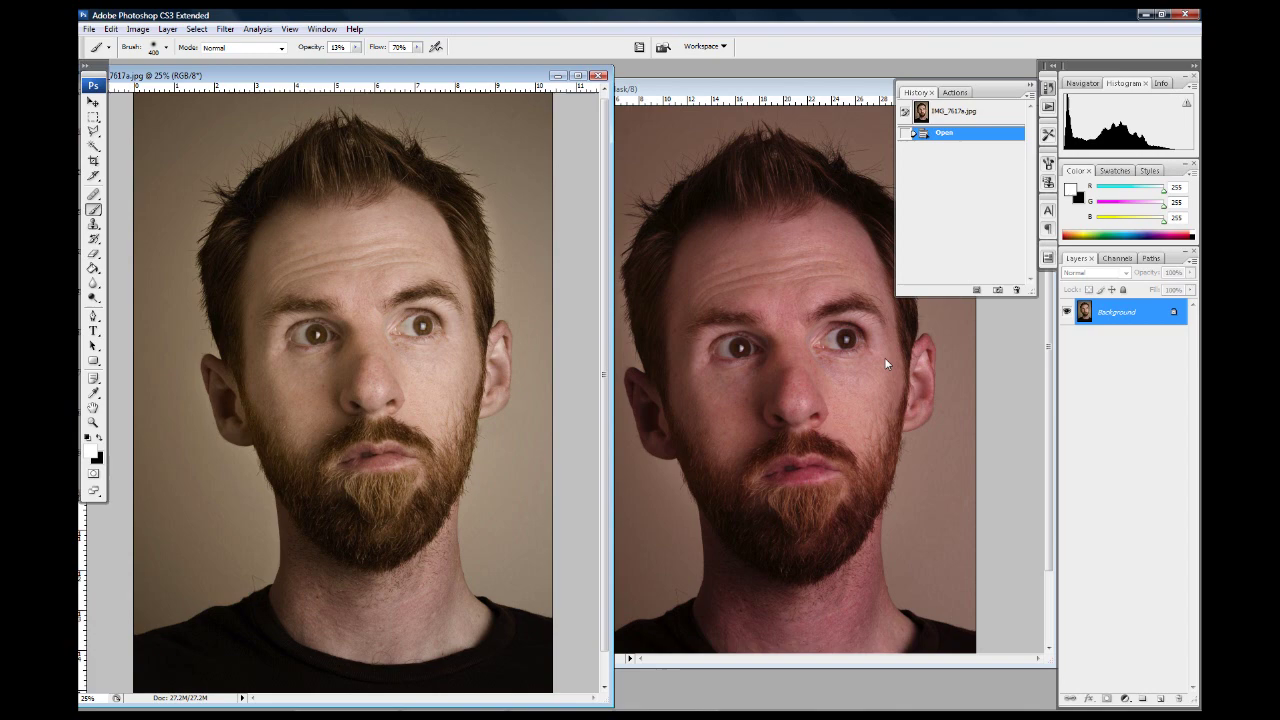
click(772, 103)
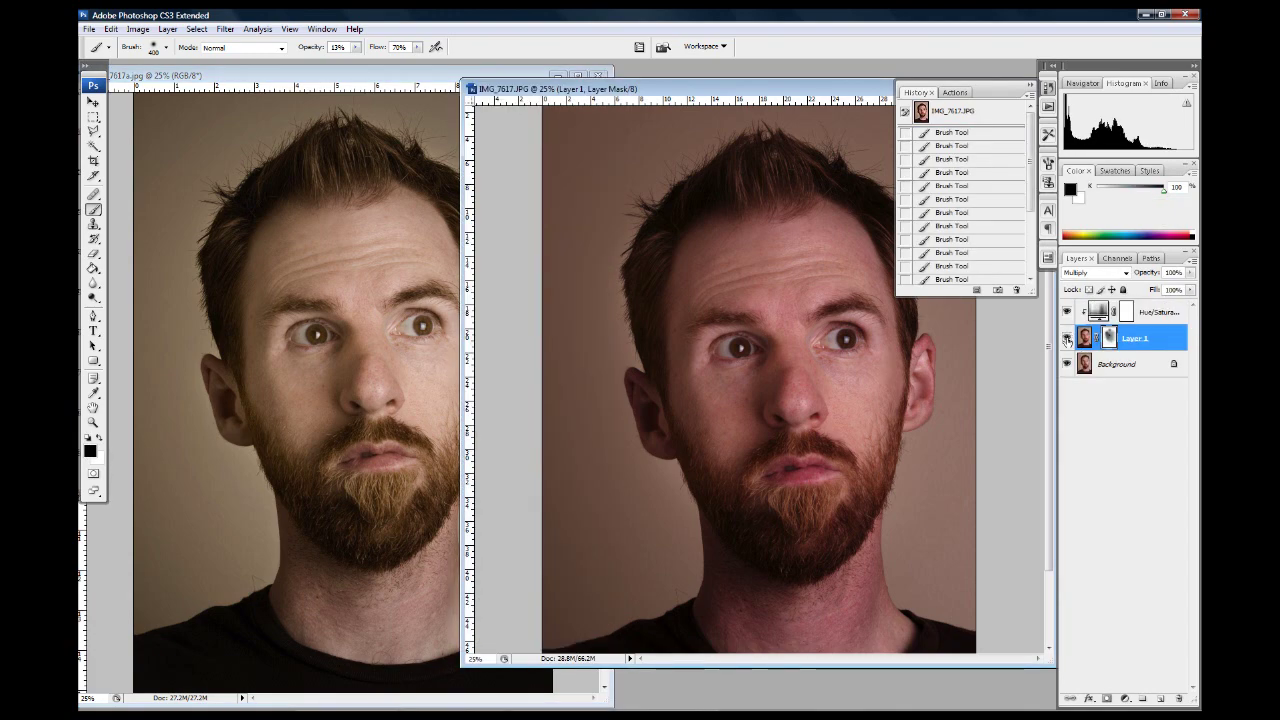
click(1066, 338)
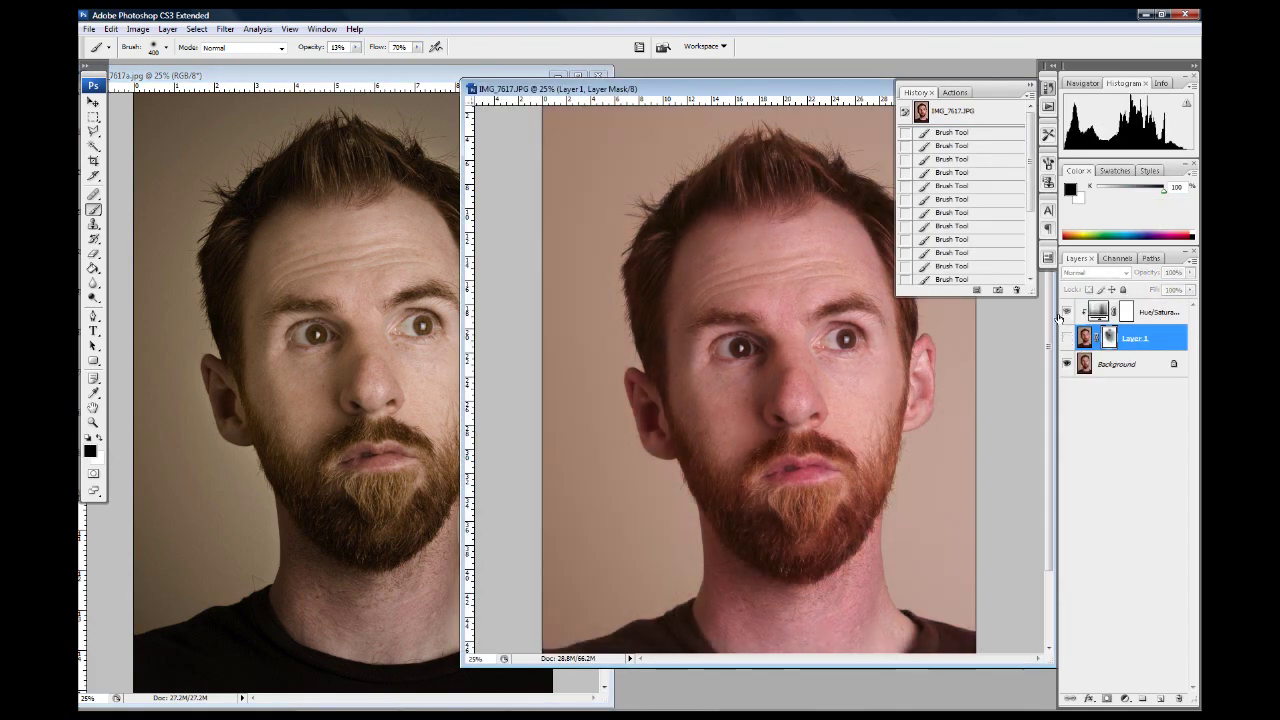
click(408, 80)
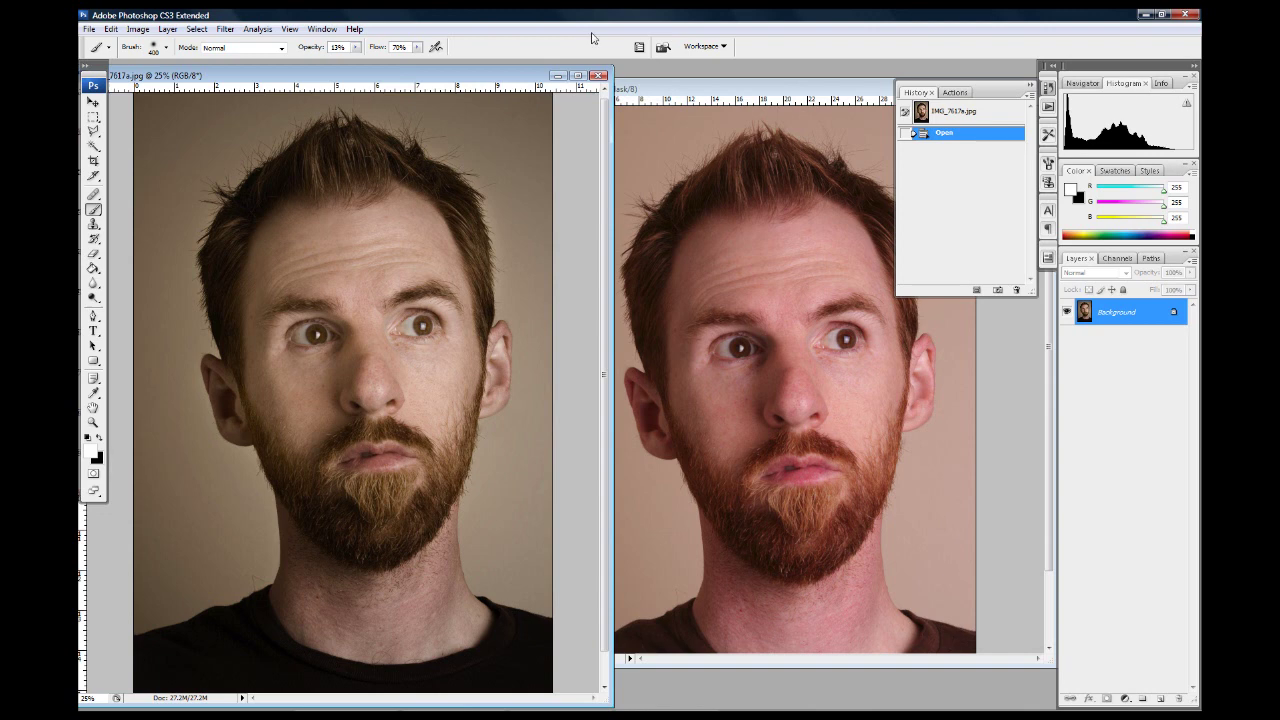